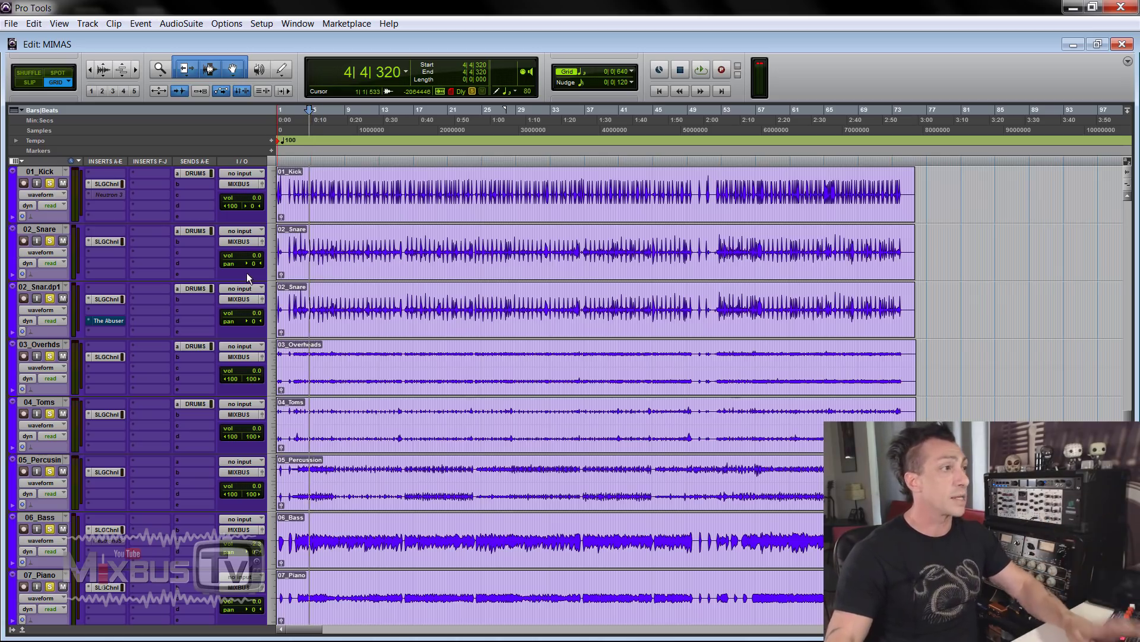
Play the MIMAS session, zooming the timeline to show bars 1-49 and scrolling the tracks.
key("space")
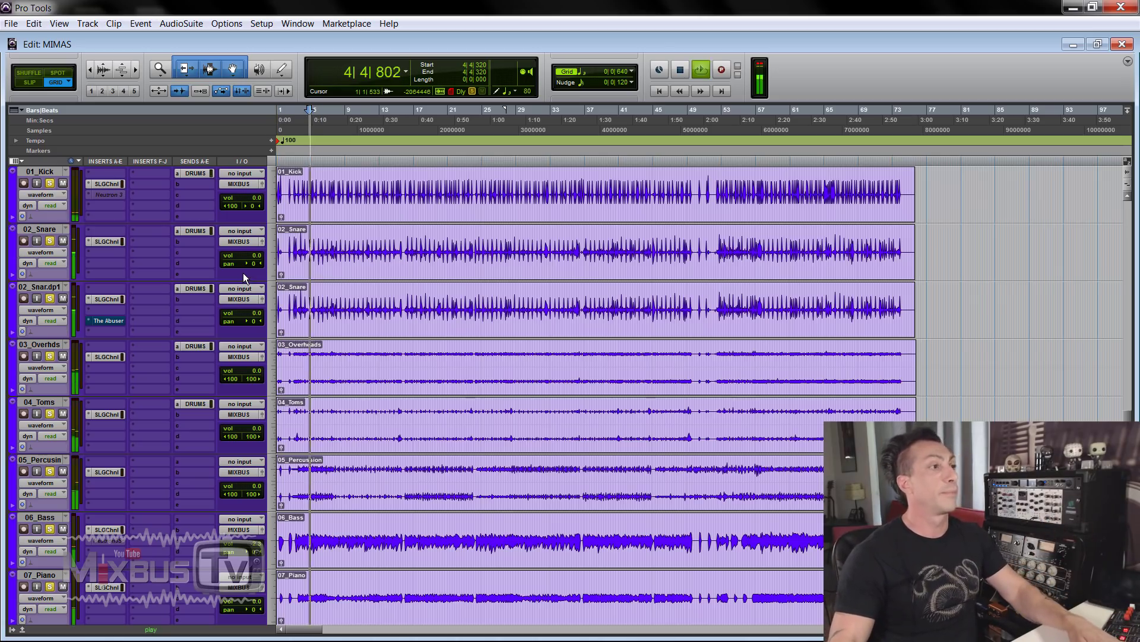
key("ctrl+bracketright")
key("ctrl+bracketright")
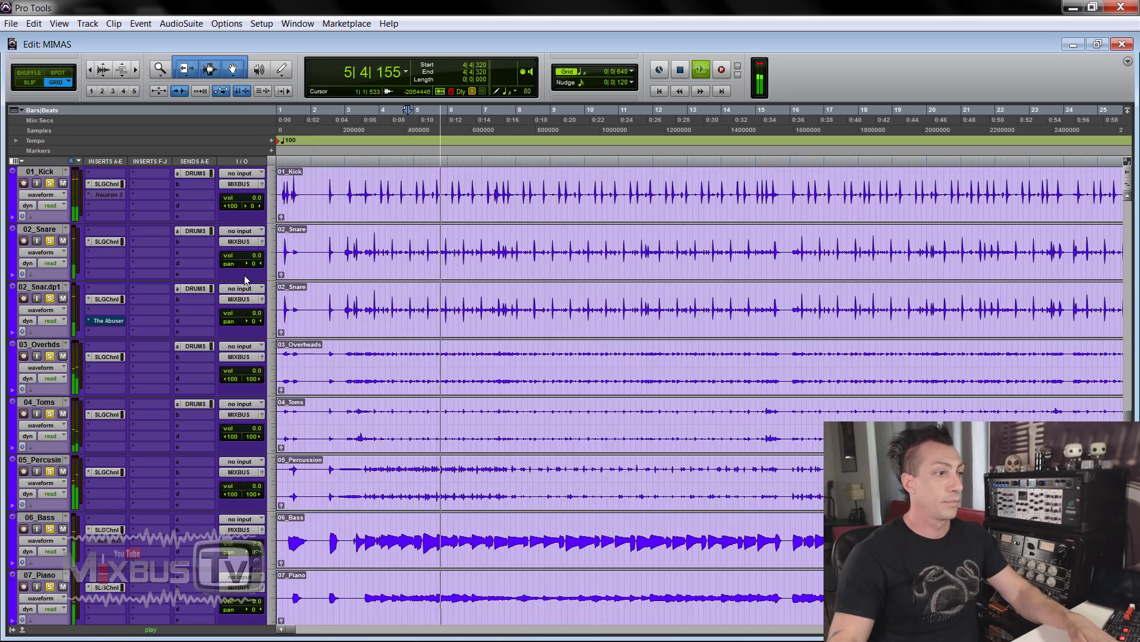
key("ctrl+bracketleft")
key("ctrl+bracketleft")
scroll(311, 287, "down", 6)
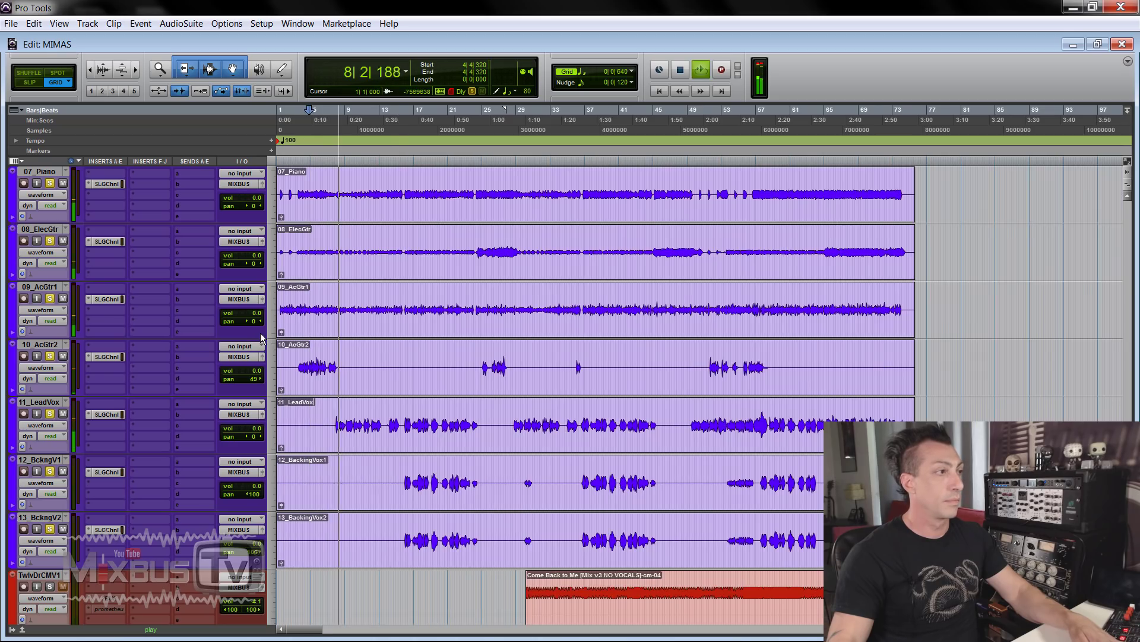
key("ctrl+bracketright")
scroll(356, 366, "up", 3)
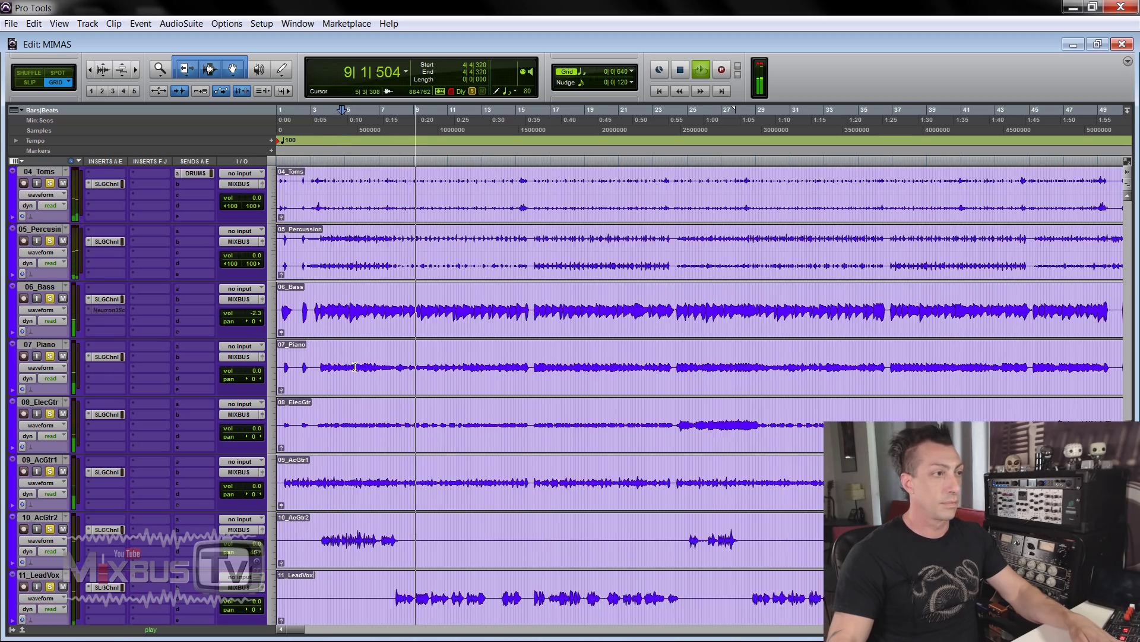
scroll(355, 366, "up", 4)
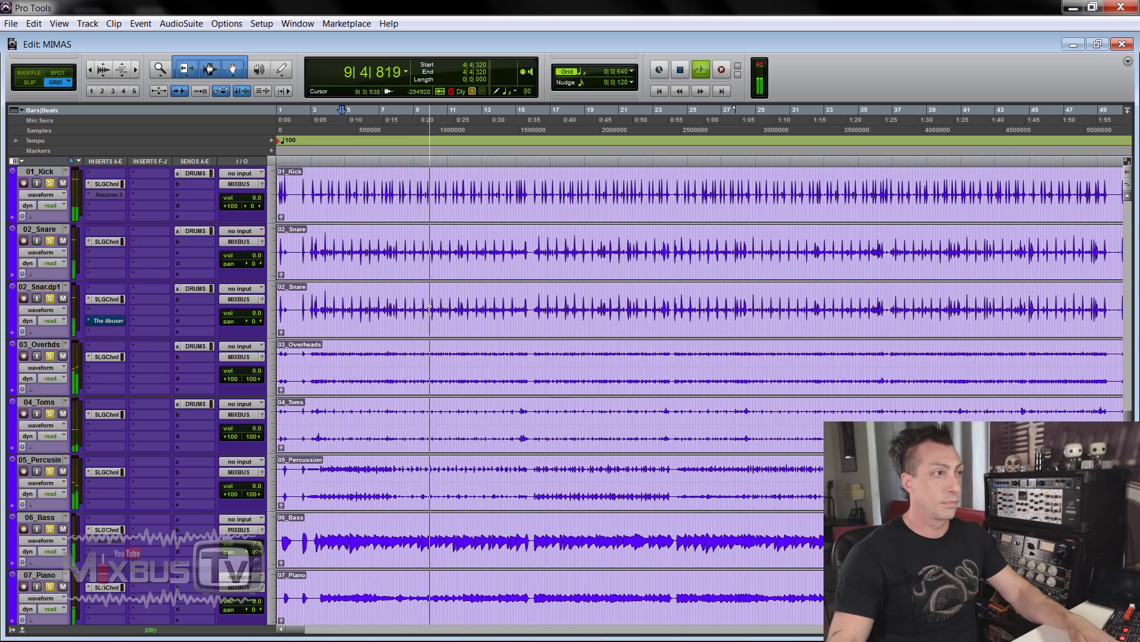
scroll(321, 365, "up", 4)
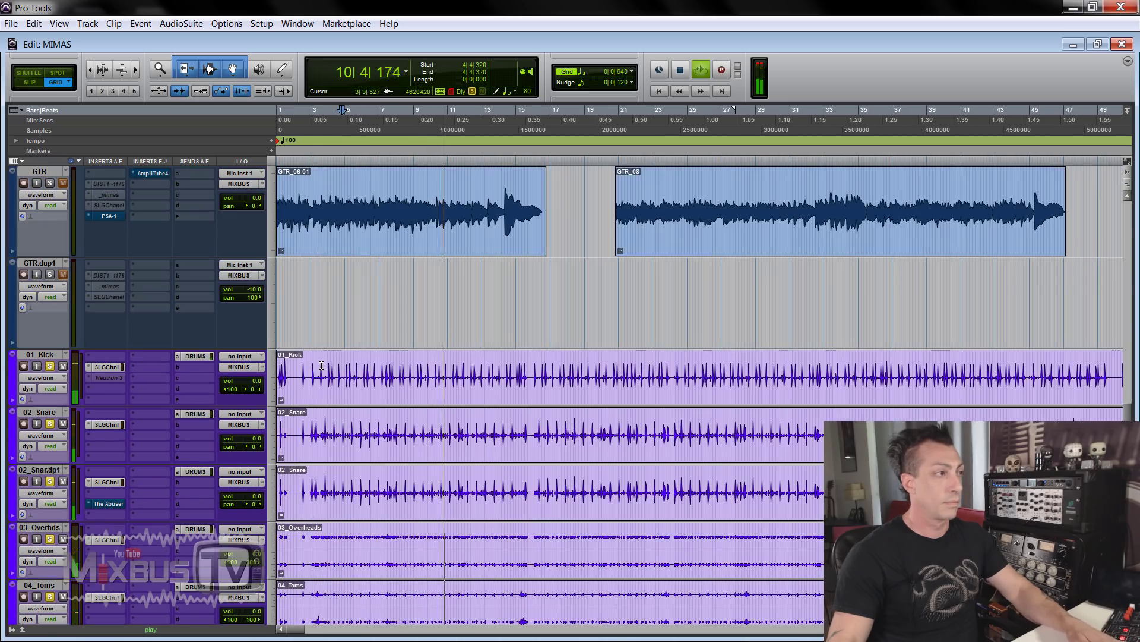
Stop playback and shrink every track lane to a compact height.
key("space")
scroll(198, 245, "down", 2)
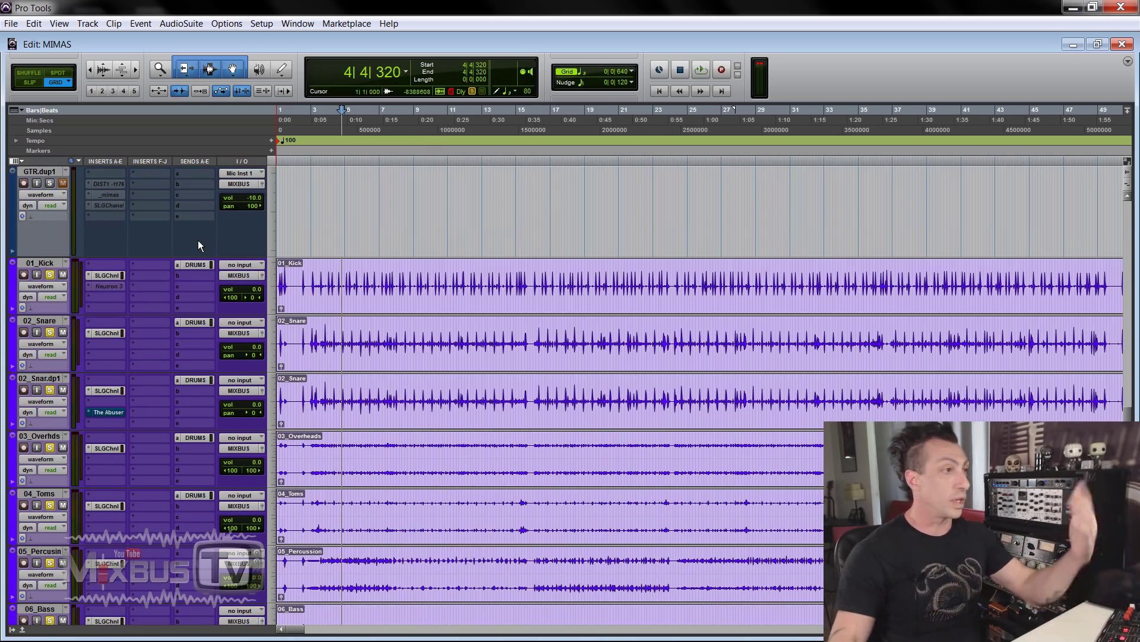
scroll(205, 235, "down", 2)
scroll(270, 272, "down", 1)
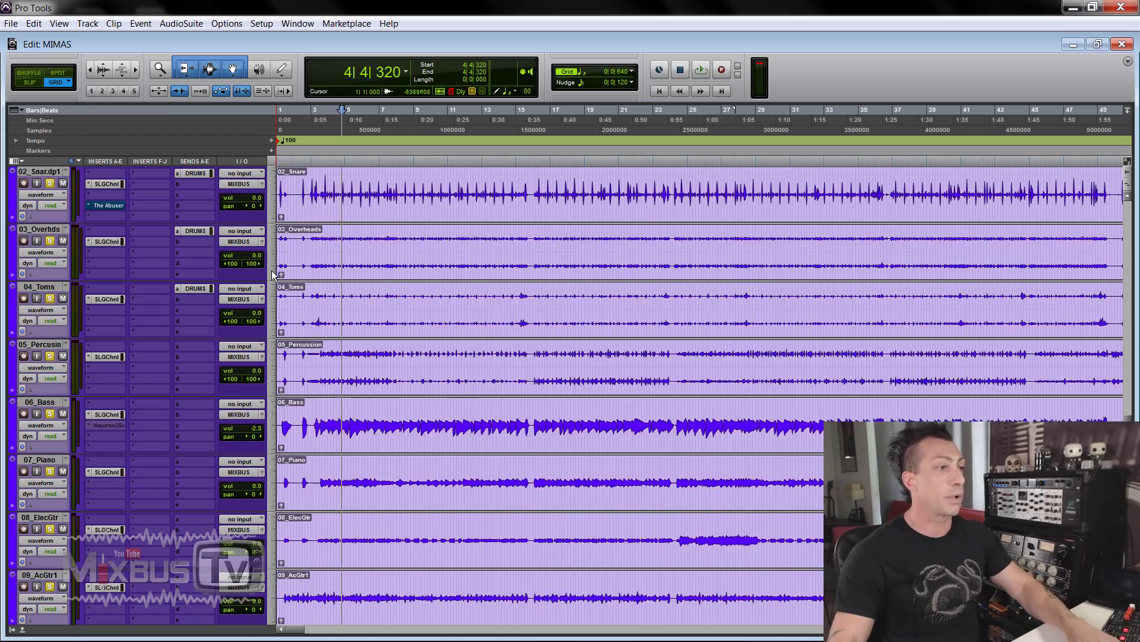
scroll(279, 277, "down", 2)
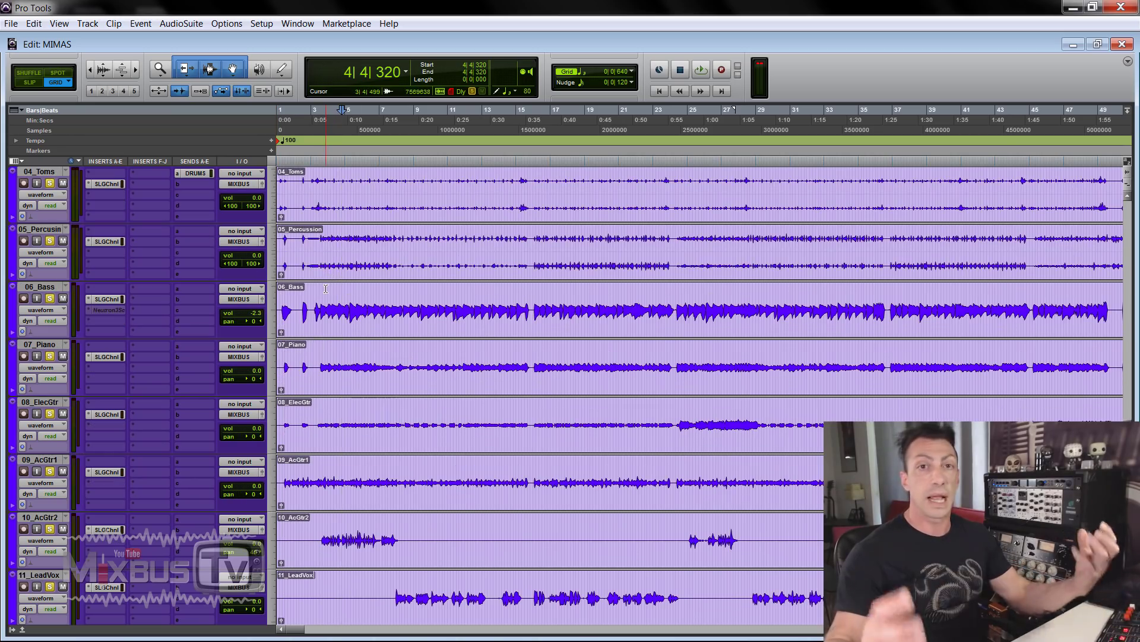
key("ctrl+alt+Down")
scroll(340, 312, "up", 3)
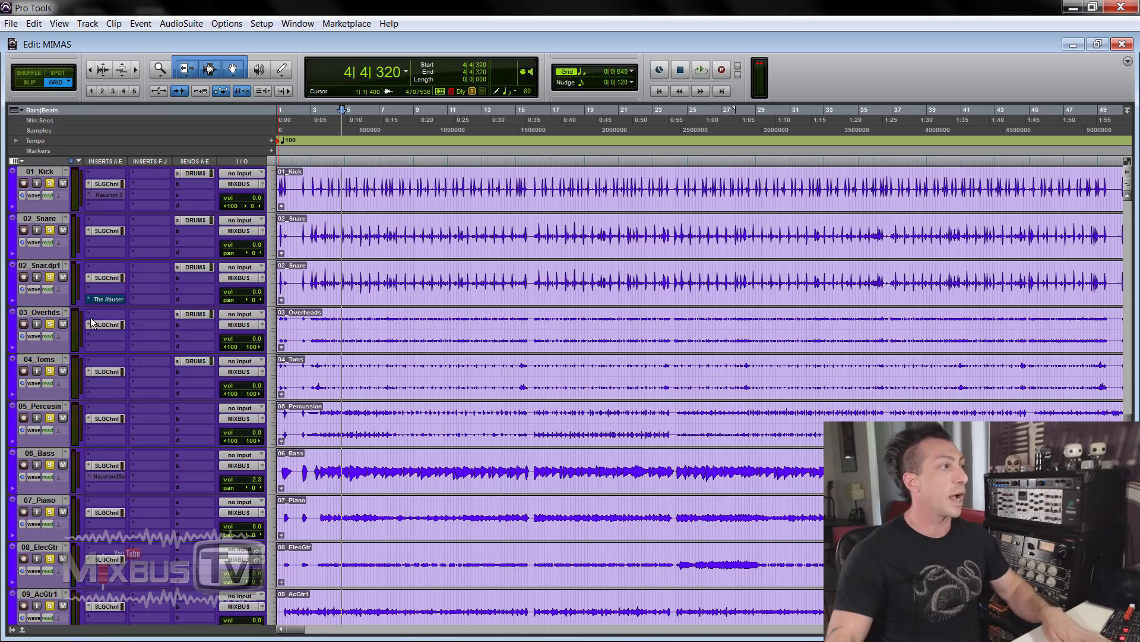
In the Mix window, insert mono iZotope Relay first on all SONGFU group tracks, checking its meter during playback.
key("ctrl+equal")
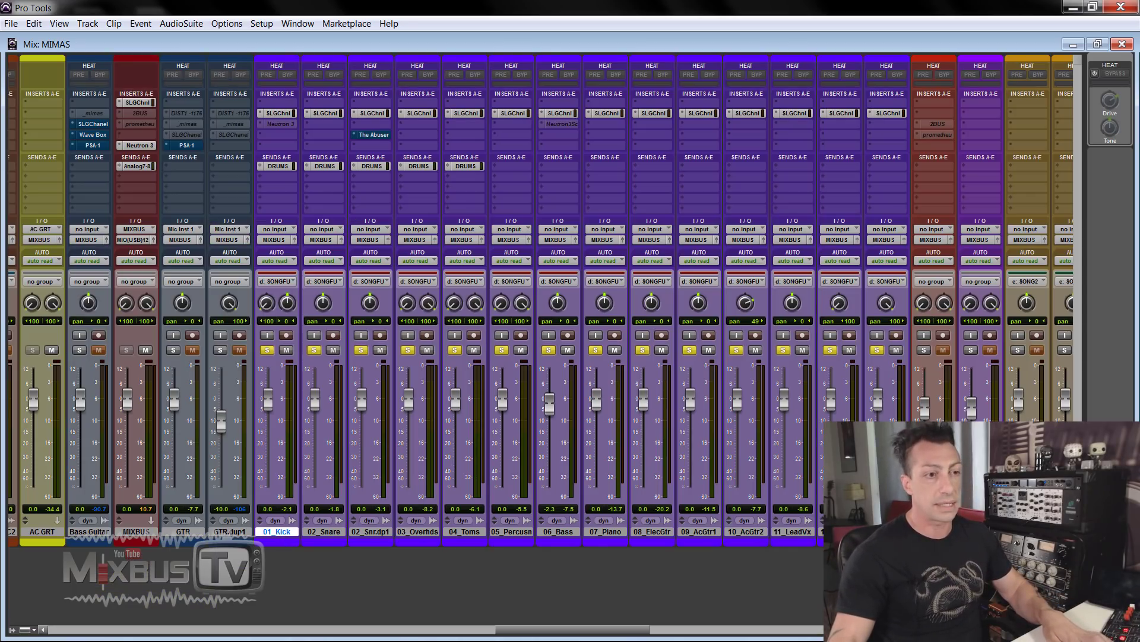
left_click(276, 531)
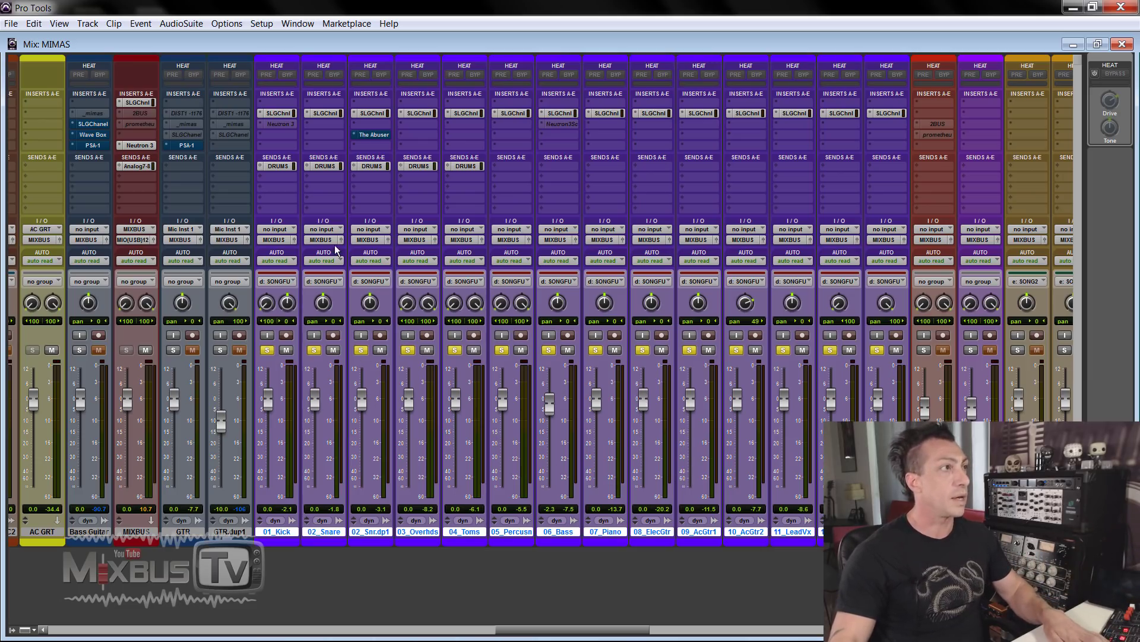
left_click(279, 101)
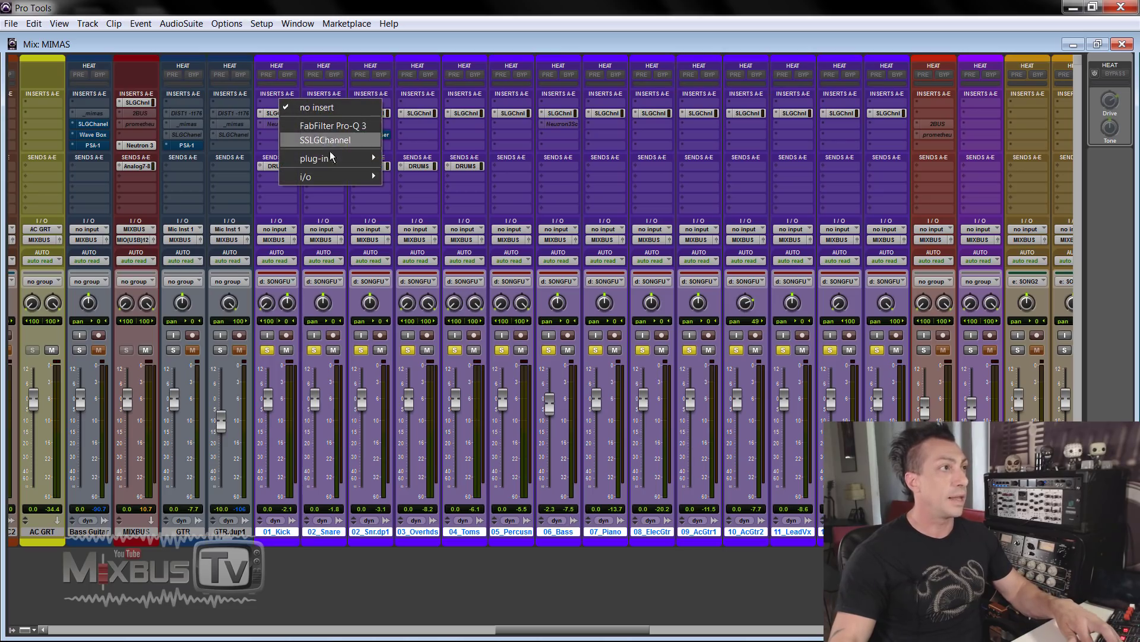
mouse_move(335, 156)
mouse_move(619, 273)
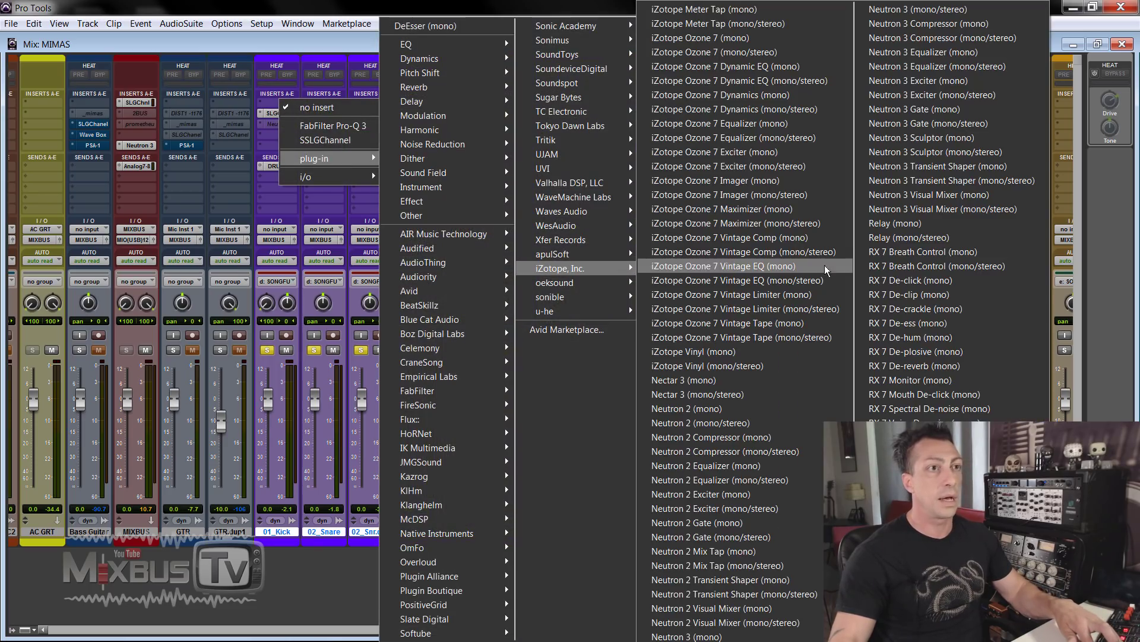
left_click(893, 223)
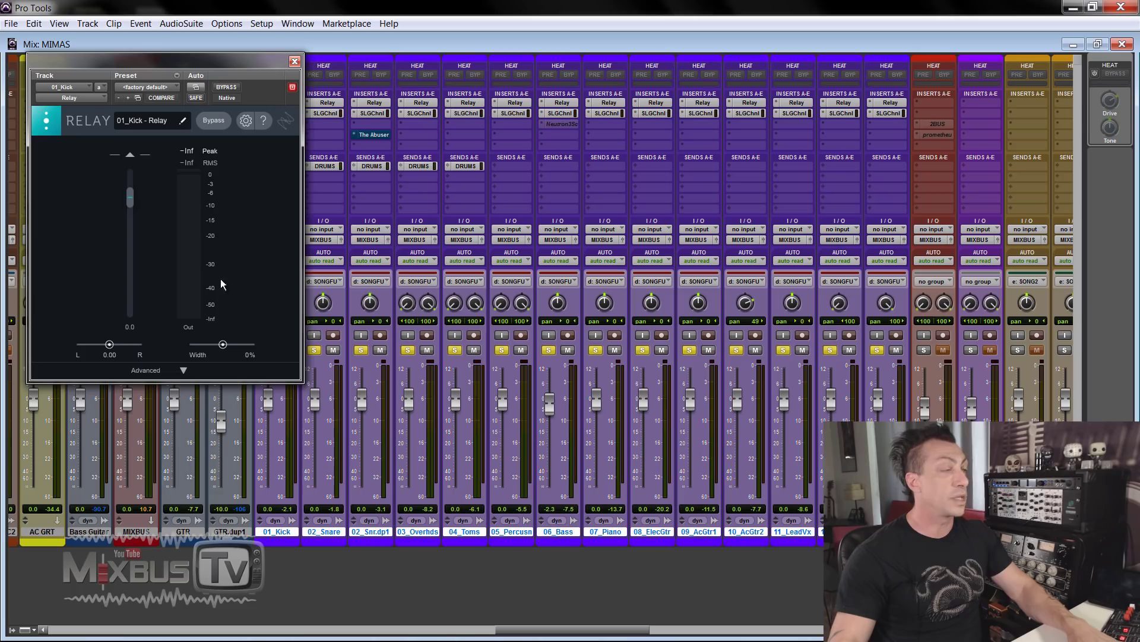
key("space")
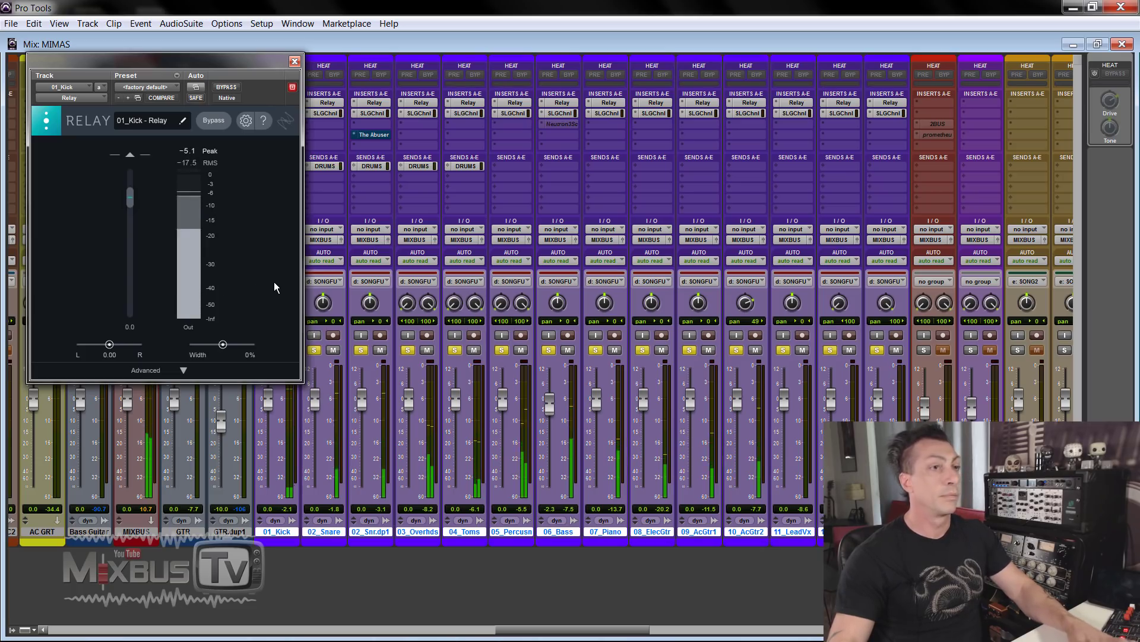
key("ctrl+w")
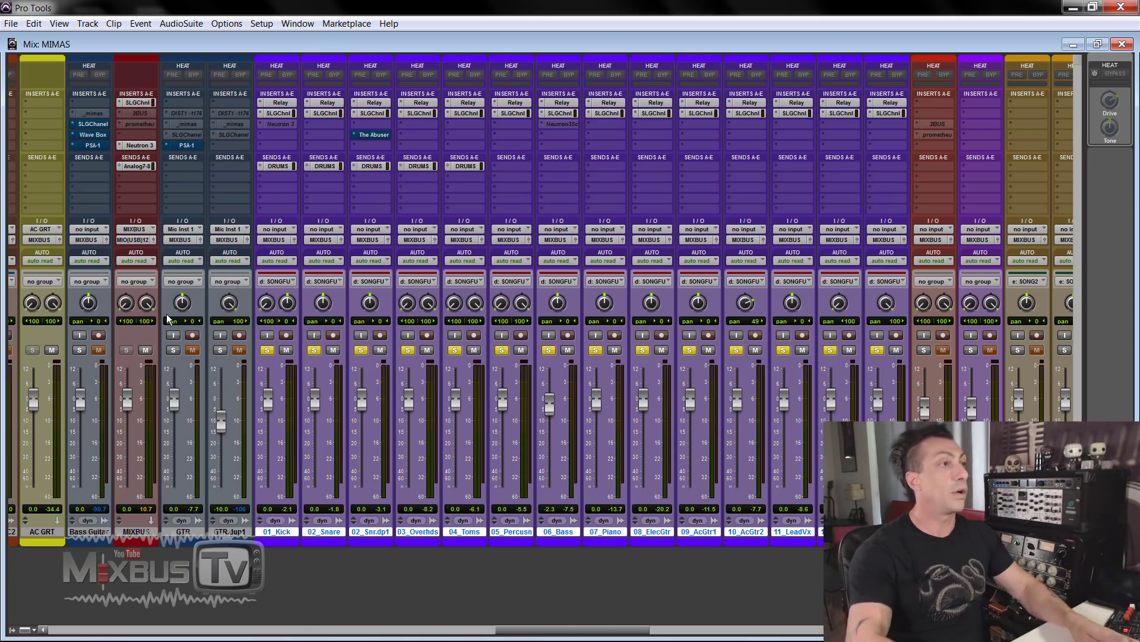
Open Neutron 3 on the MIXBUS track in the Edit window and launch its Mix Assistant.
key("ctrl+equal")
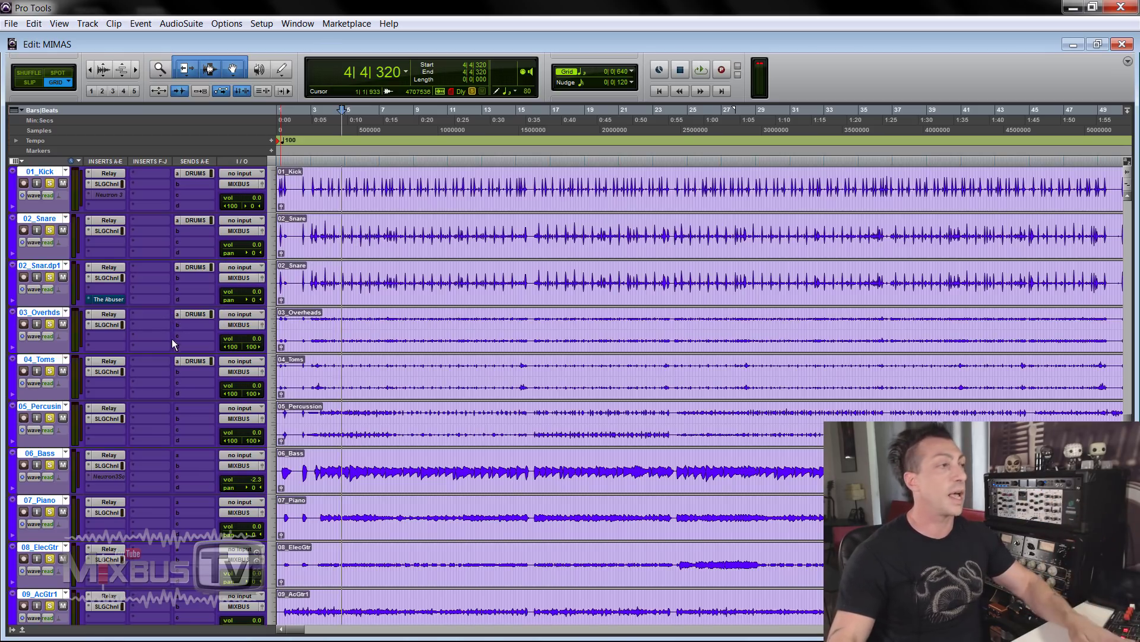
scroll(171, 321, "up", 5)
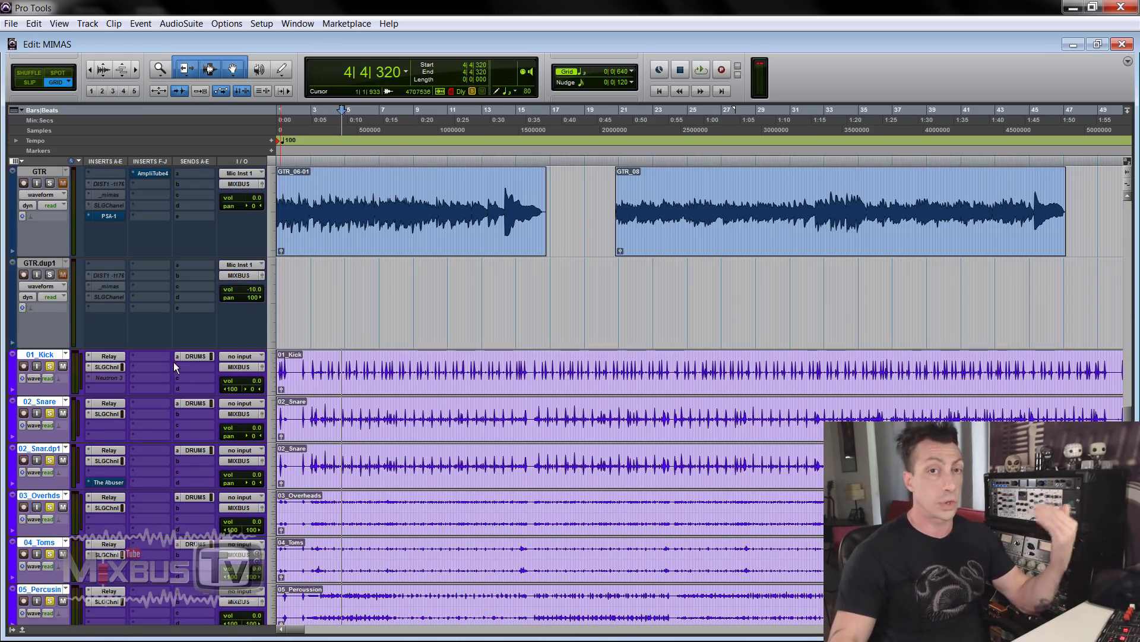
scroll(178, 369, "up", 5)
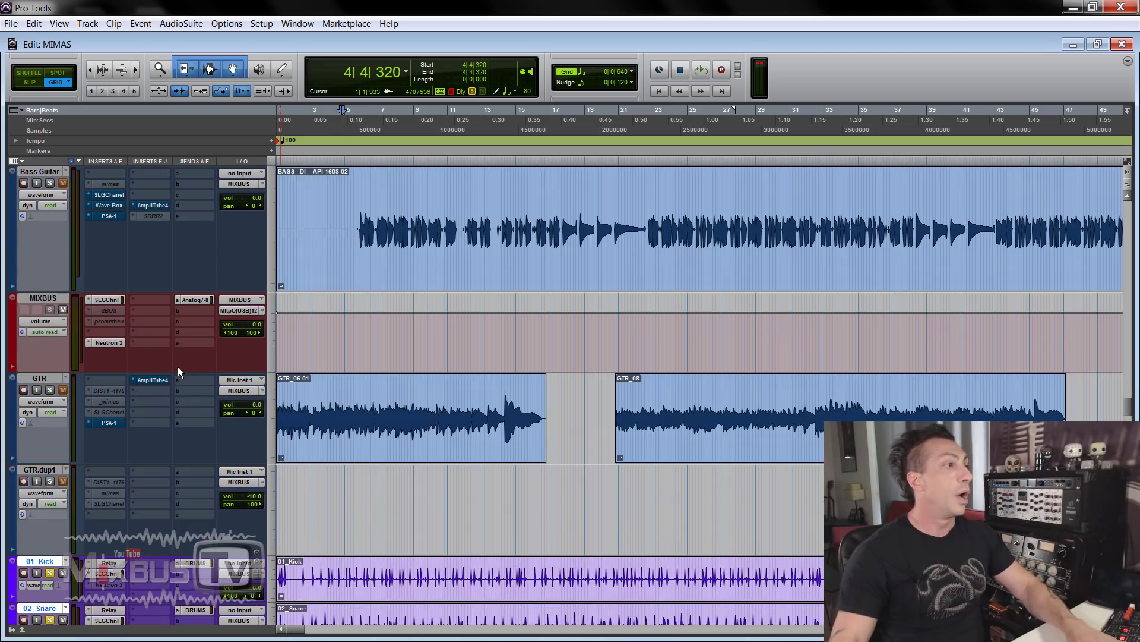
scroll(178, 371, "down", 3)
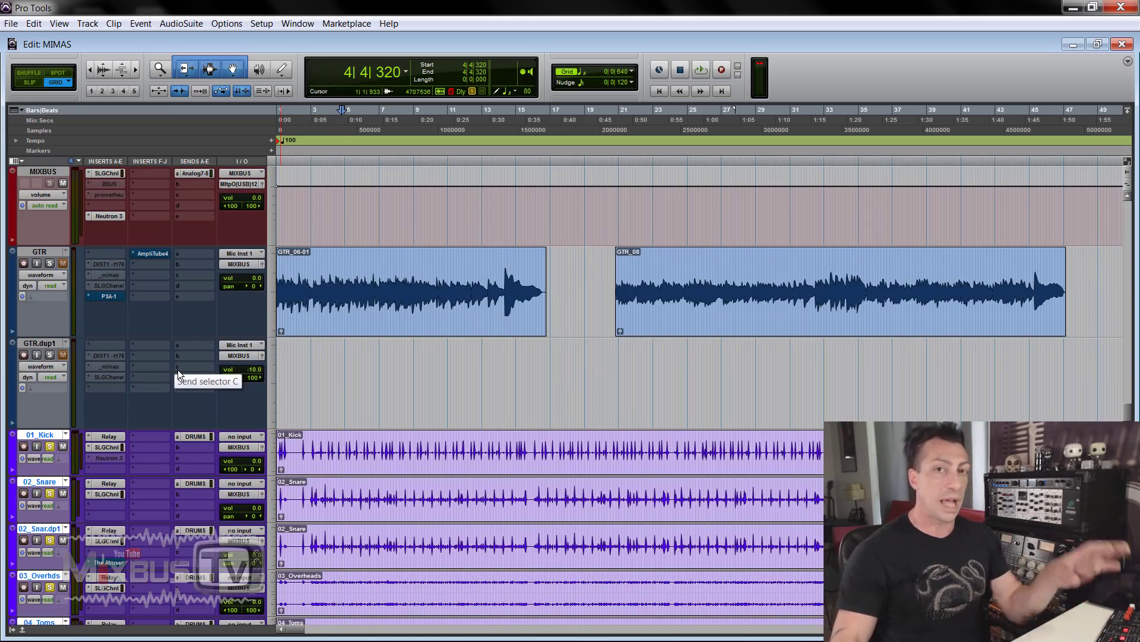
left_click(159, 181)
left_click(131, 226)
left_click(110, 215)
left_click_drag(483, 63, 684, 62)
left_click(537, 135)
left_click_drag(529, 70, 352, 61)
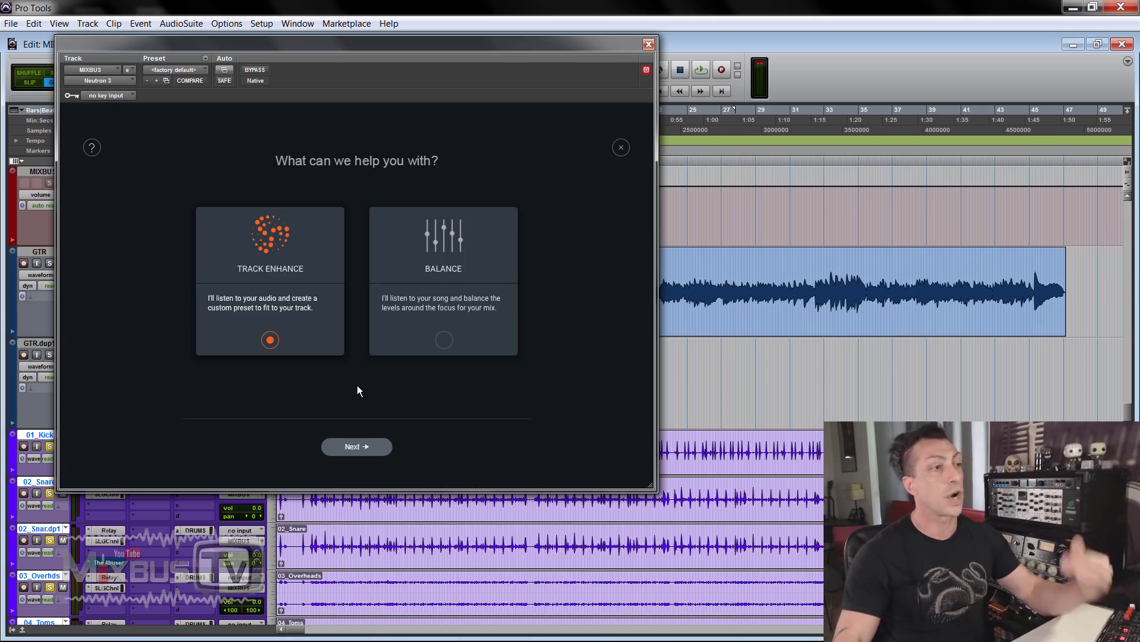
Choose the Balance mode, pass the intro, and star 11_LeadVox - Relay as the focus.
left_click(445, 340)
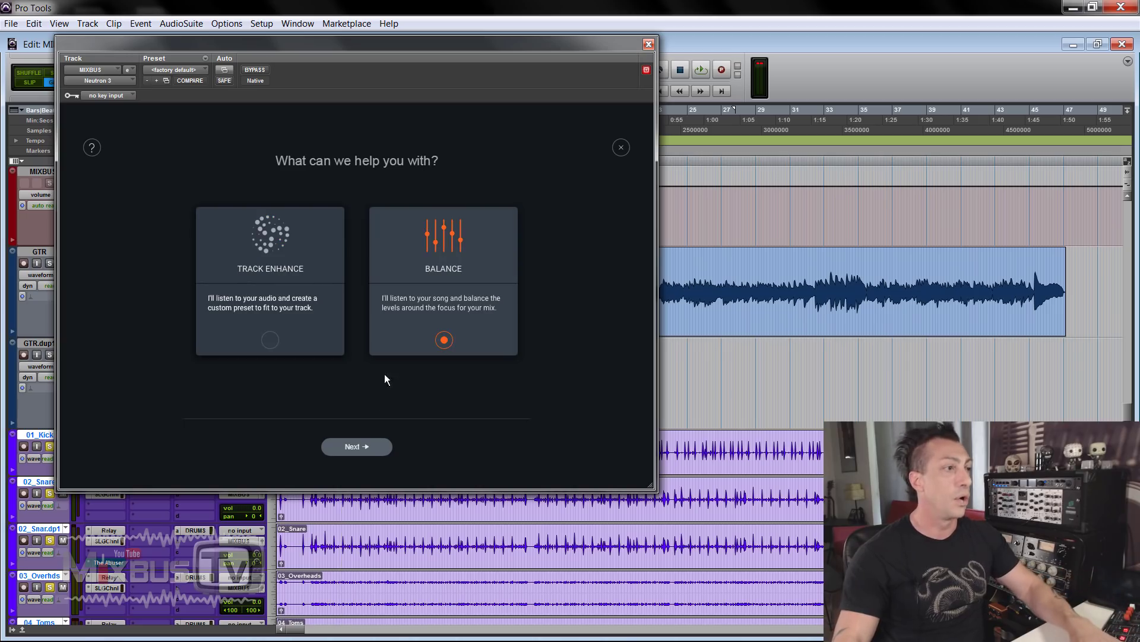
left_click(367, 446)
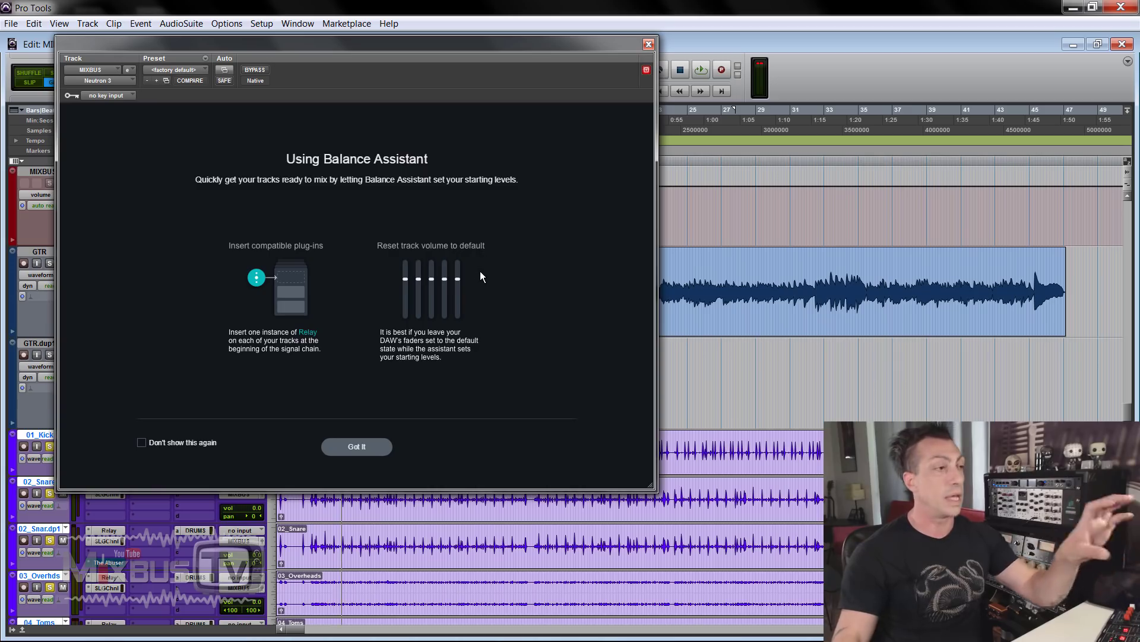
left_click(365, 442)
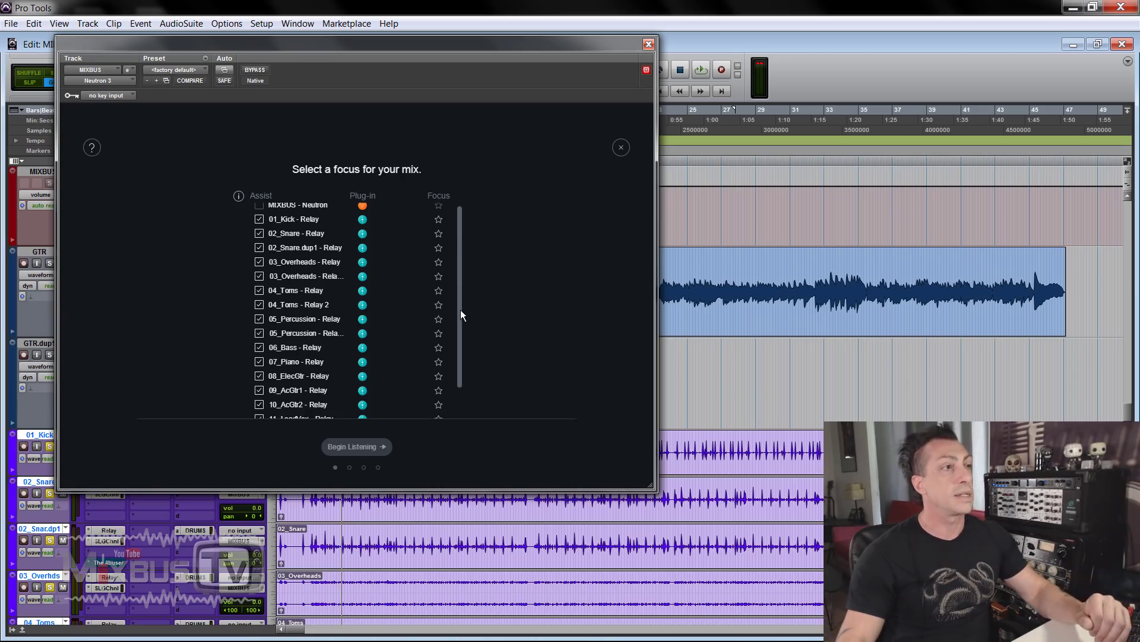
scroll(461, 309, "down", 1)
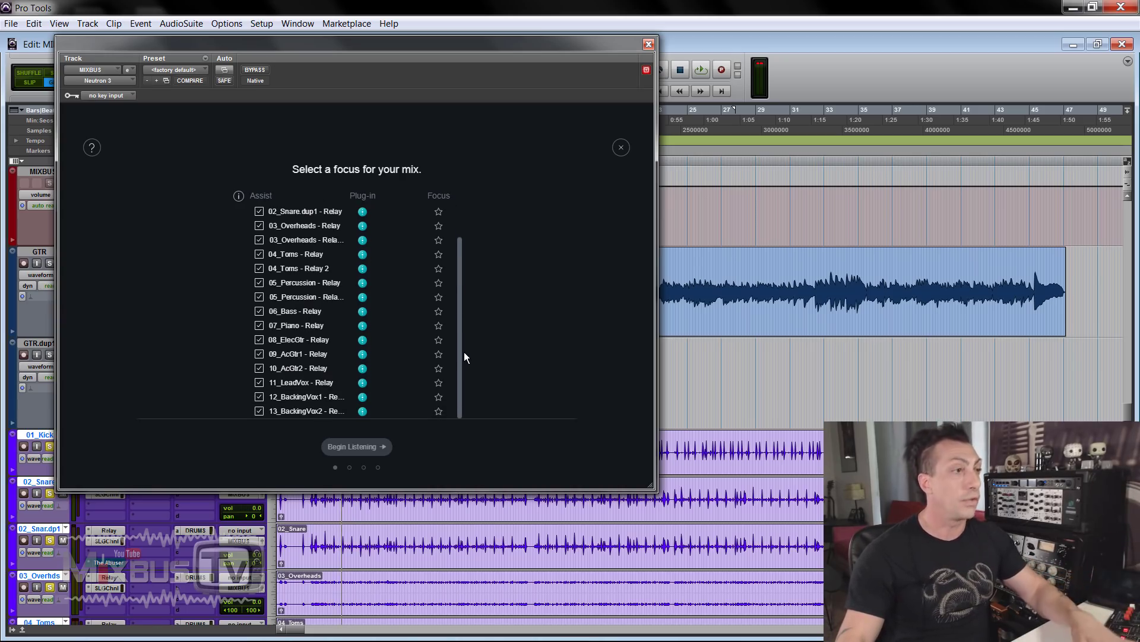
scroll(460, 344, "up", 1)
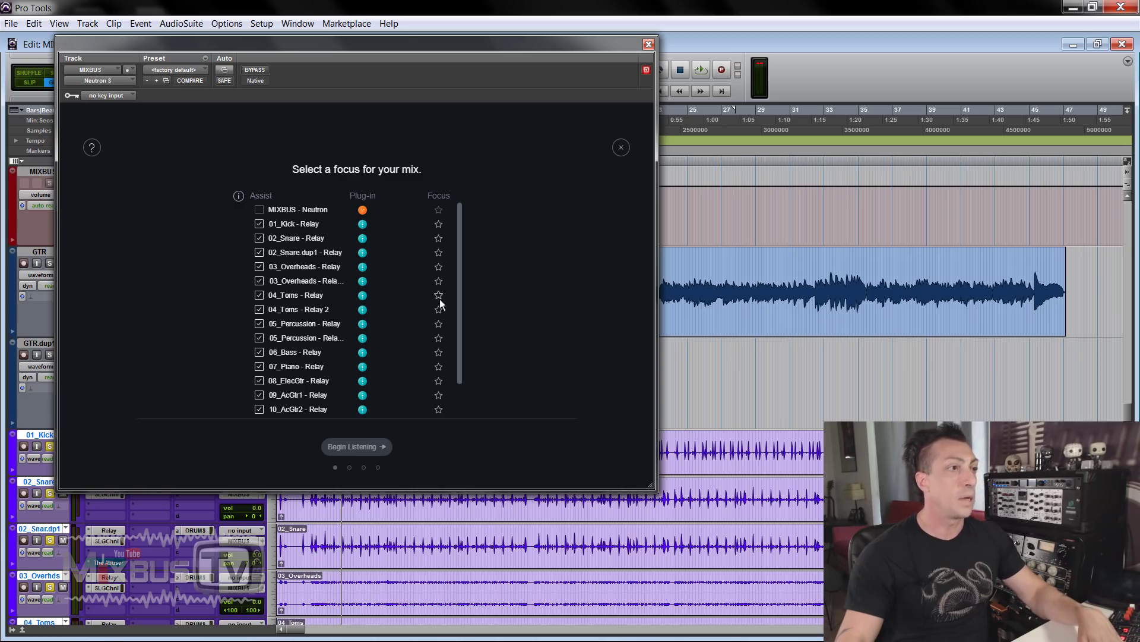
scroll(461, 311, "down", 1)
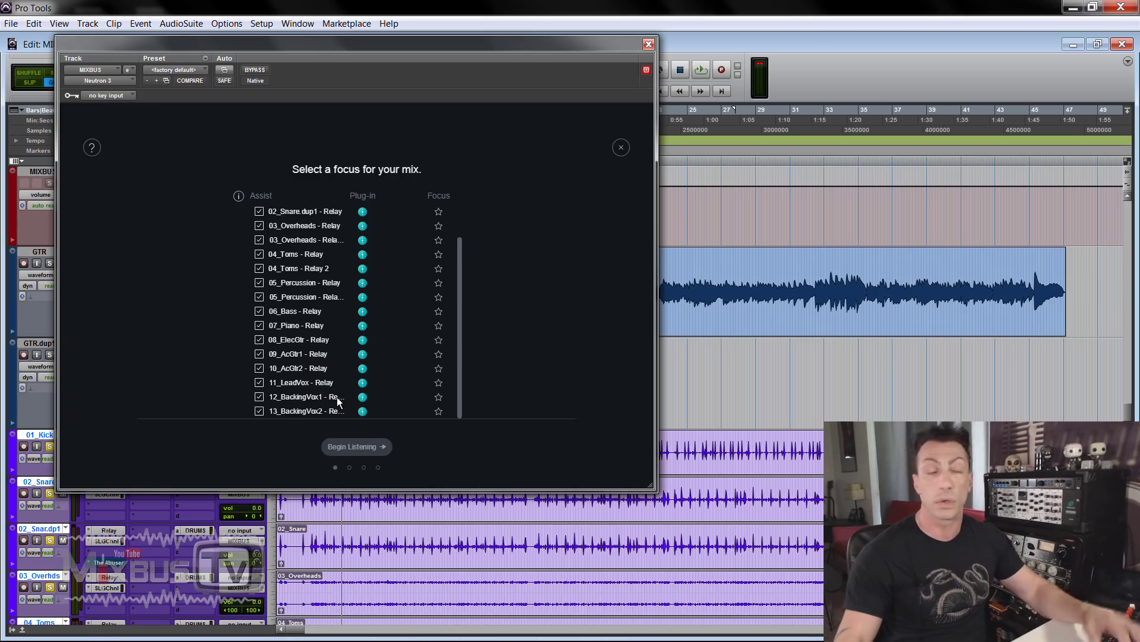
left_click(438, 382)
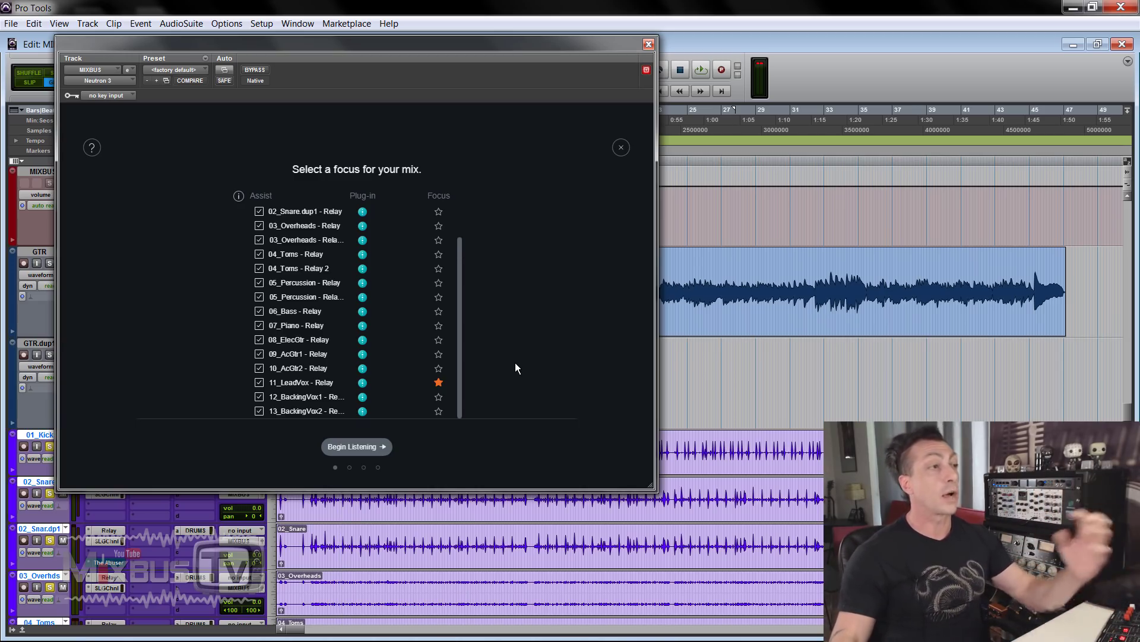
Let Mix Assistant analyse the song from the start, yielding Focus 0.0, Voice/Bass -4.0, Percussion -2.5, Musical -1.5 dB.
left_click(374, 447)
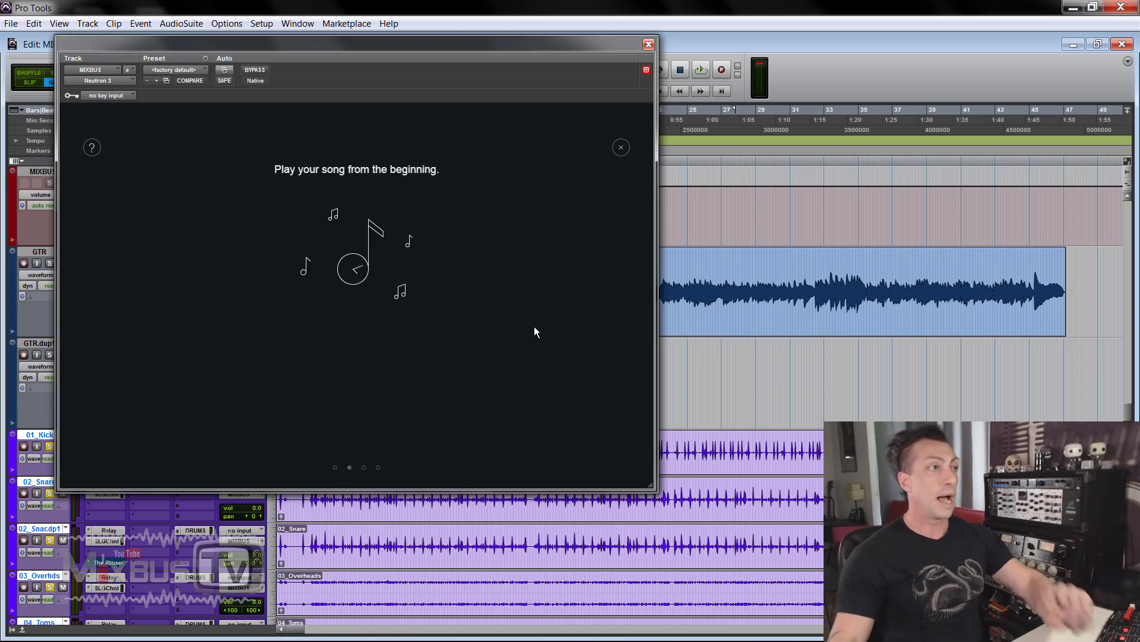
key("space")
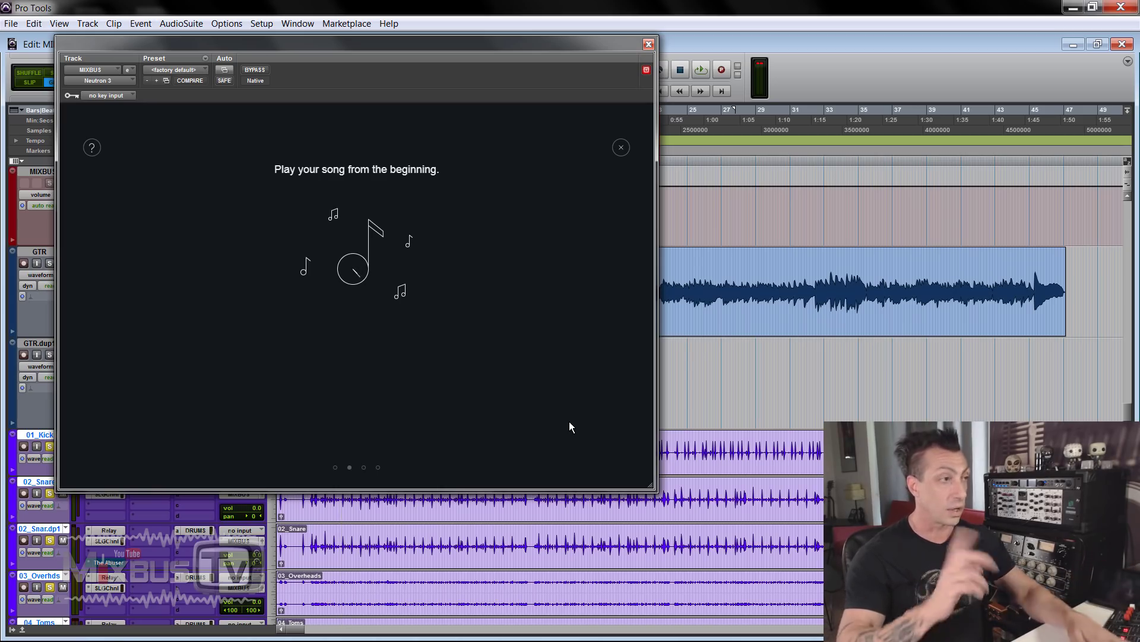
key("space")
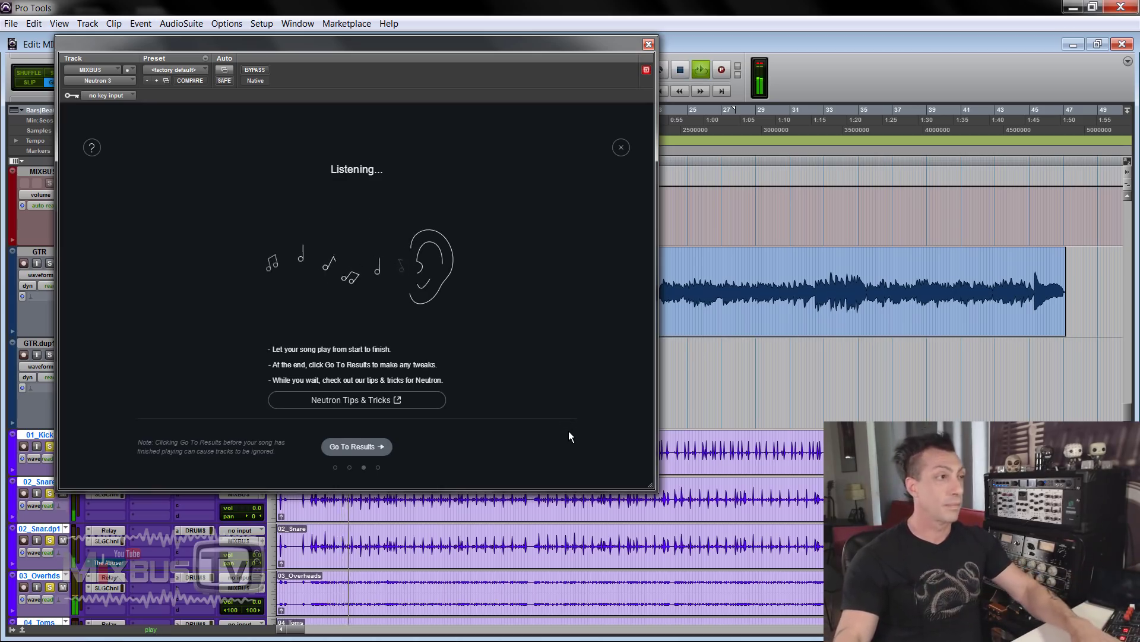
key("ctrl+[")
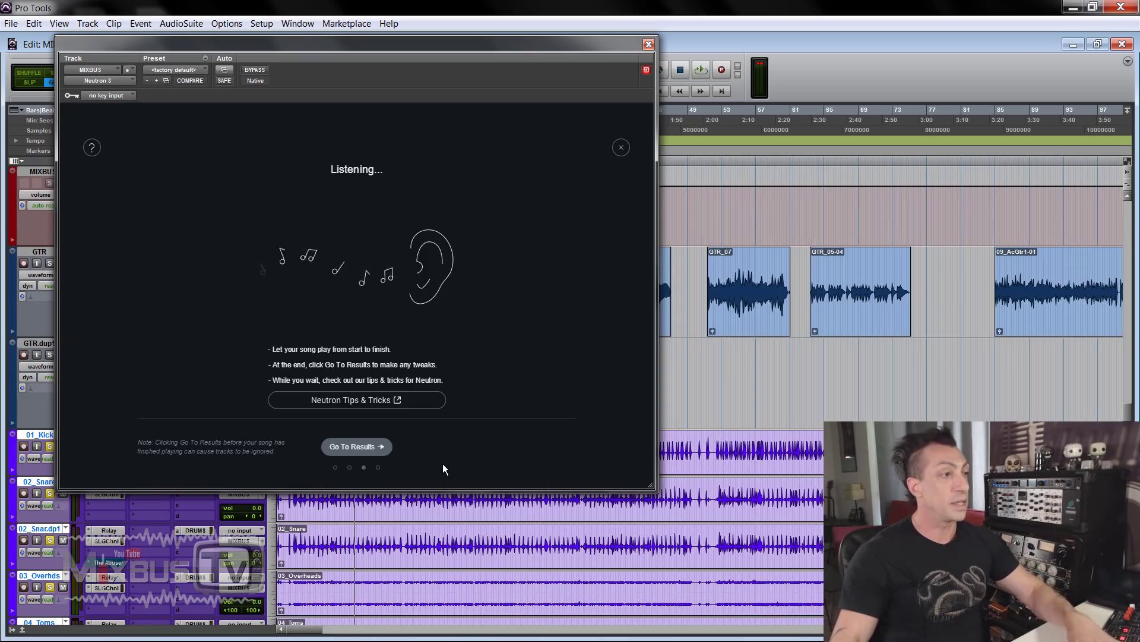
left_click(373, 447)
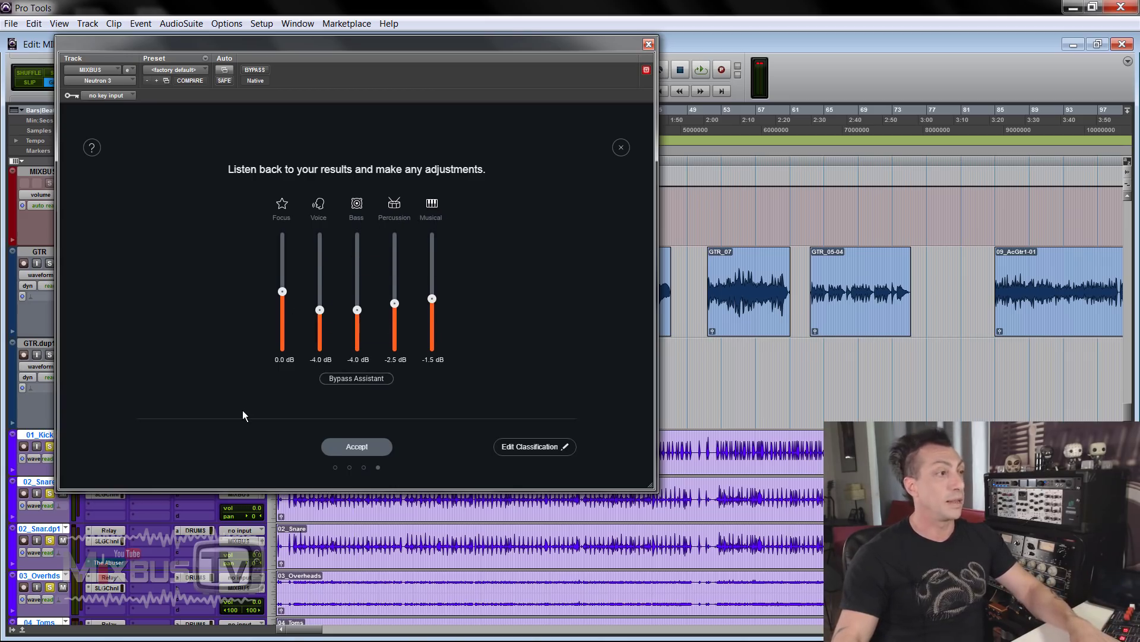
Play the session to audition the Mix Assistant balance, then stop it.
key("space")
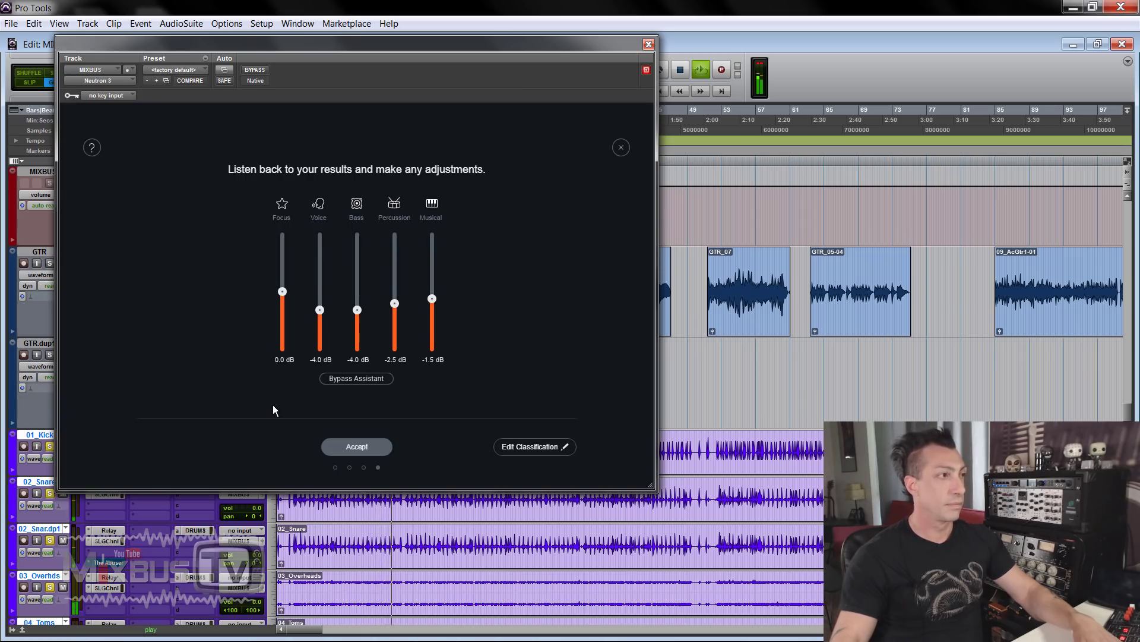
key("space")
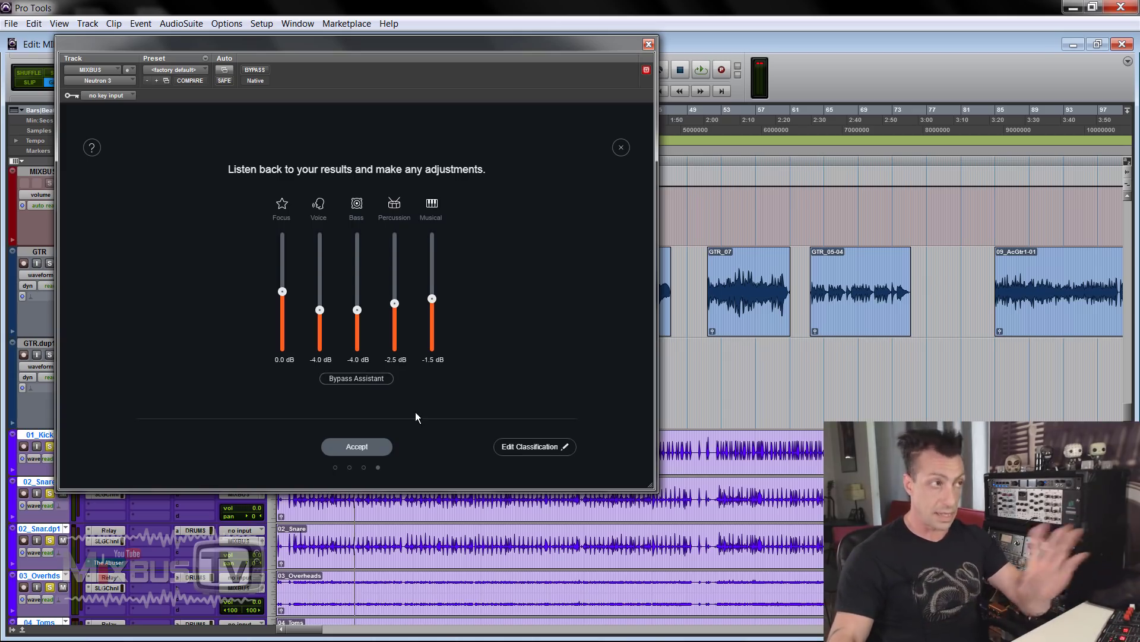
In the classification list, set 08_ElecGtr to Voice and 02_Snare.dup1 and 01_Kick to Focus.
left_click(542, 447)
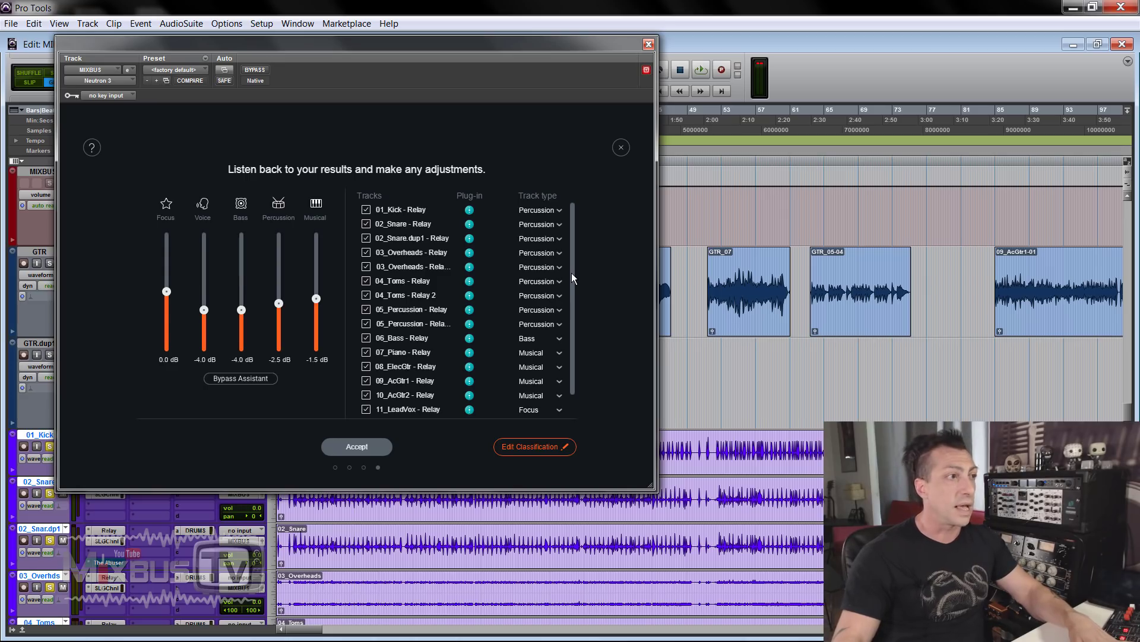
left_click_drag(571, 275, 569, 310)
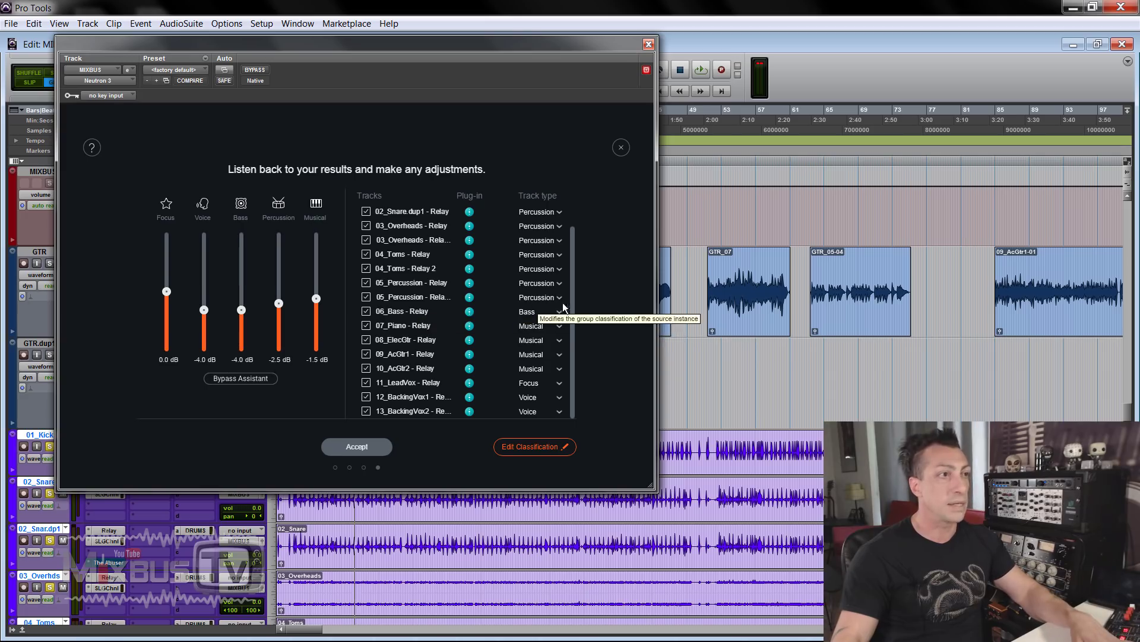
left_click_drag(574, 316, 574, 279)
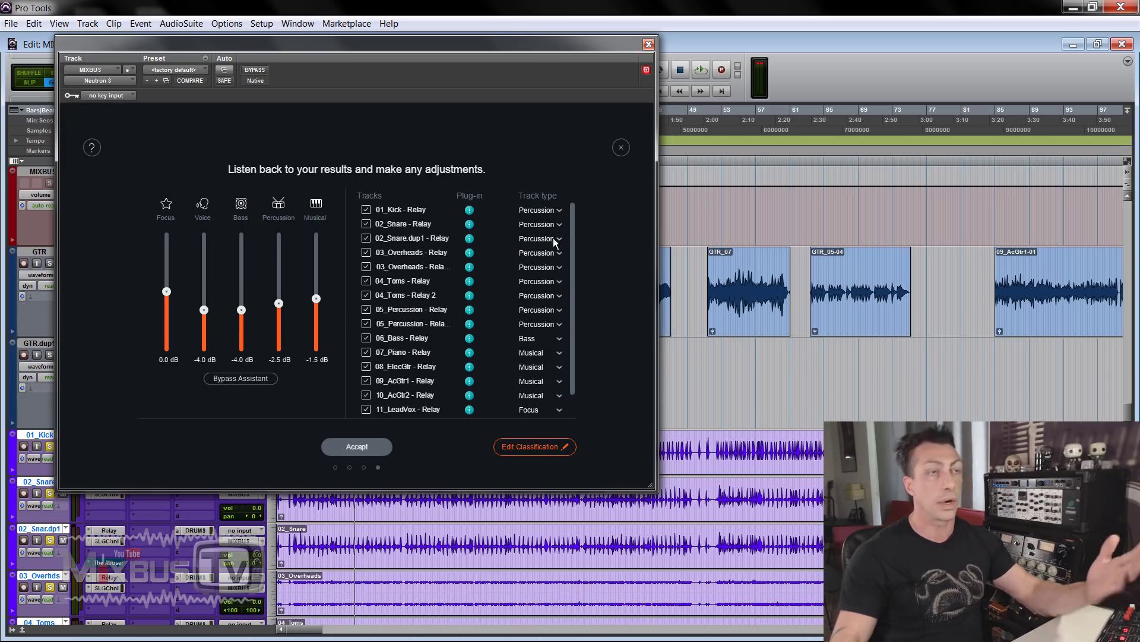
left_click_drag(571, 322, 629, 366)
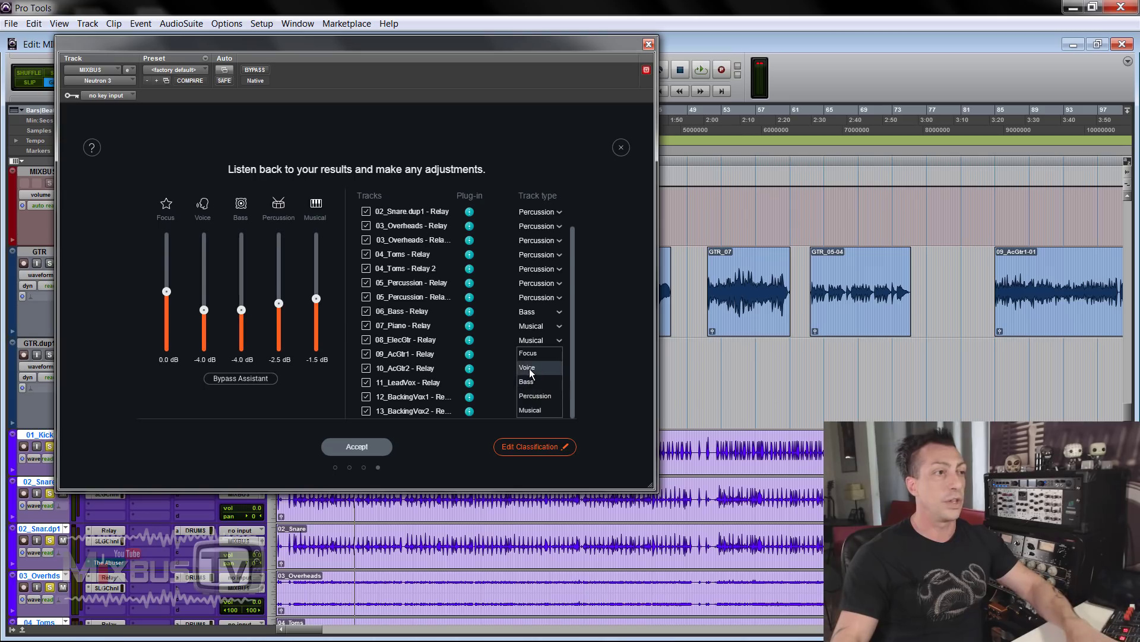
left_click(530, 368)
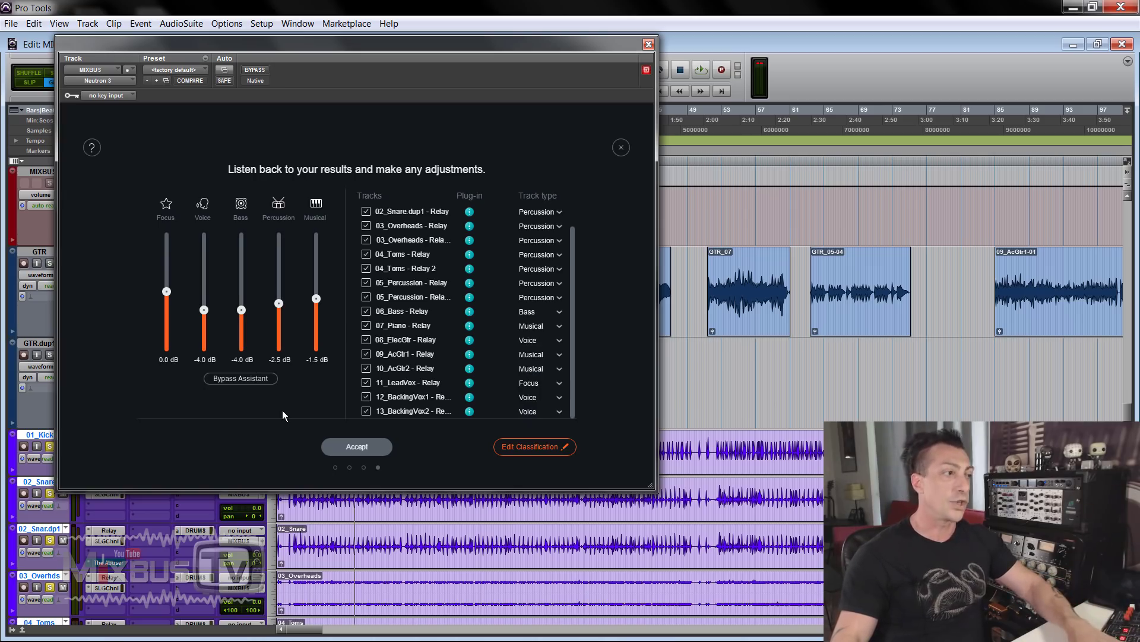
left_click(542, 228)
left_click(541, 225)
scroll(574, 236, "up", 2)
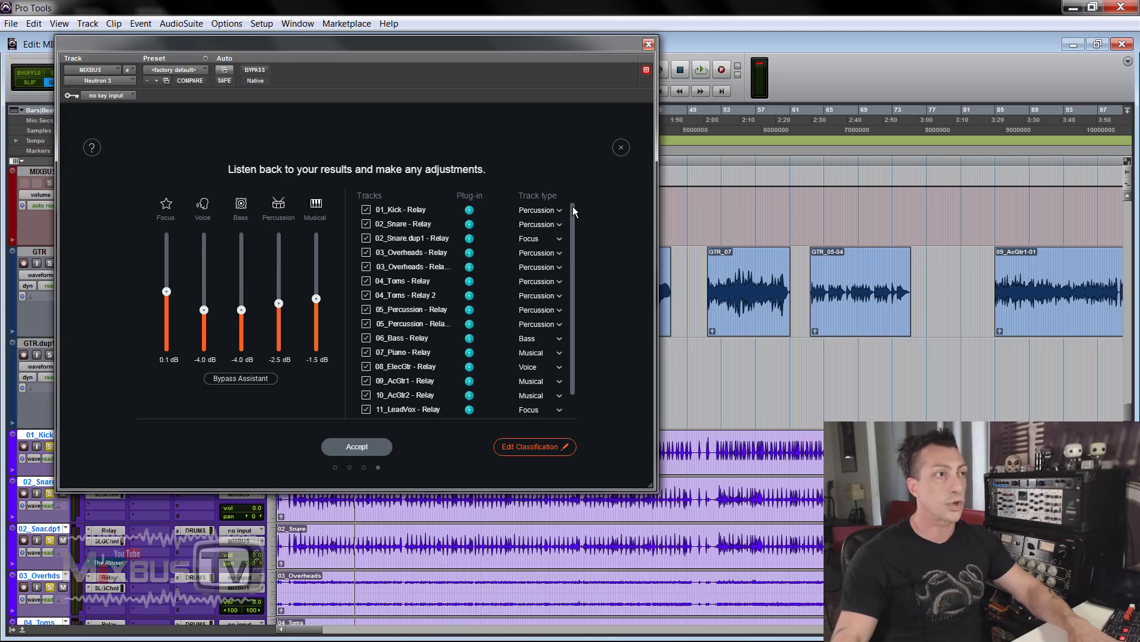
left_click(541, 211)
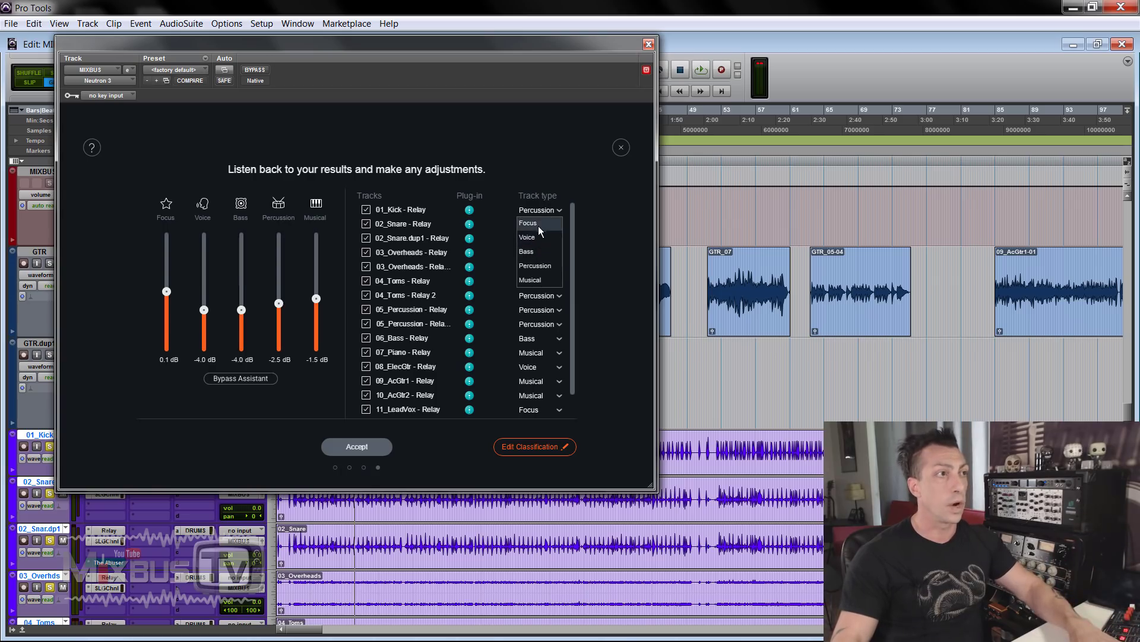
left_click(538, 223)
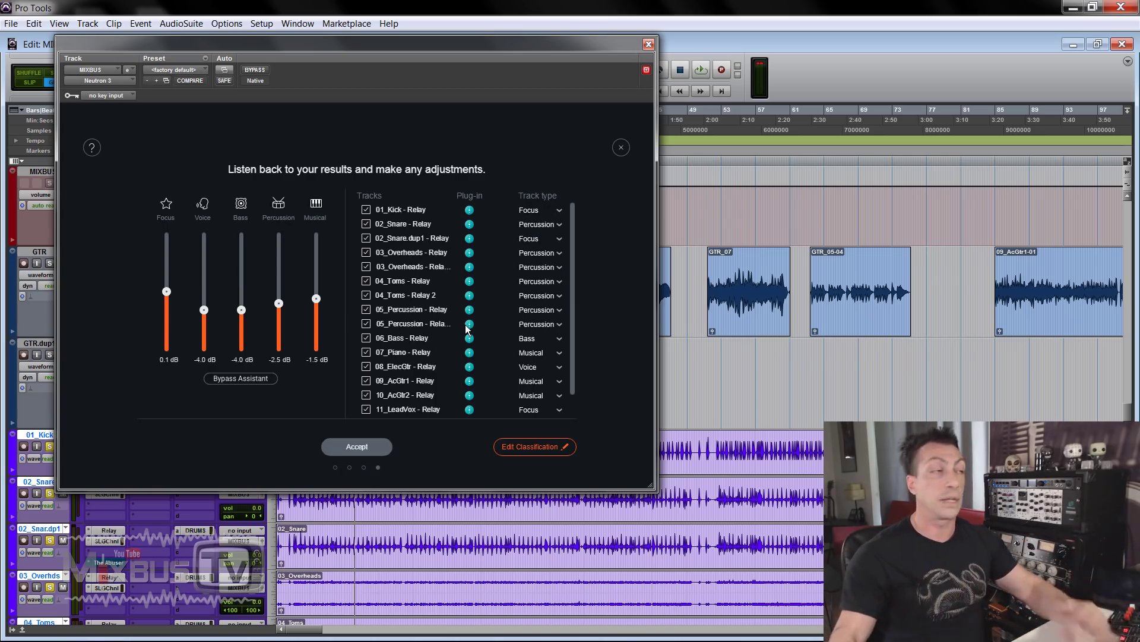
Set Musical to -1.3 dB, return 01_Kick to Percussion, and raise Focus to 3.5 dB.
key("space")
left_click_drag(167, 276, 168, 285)
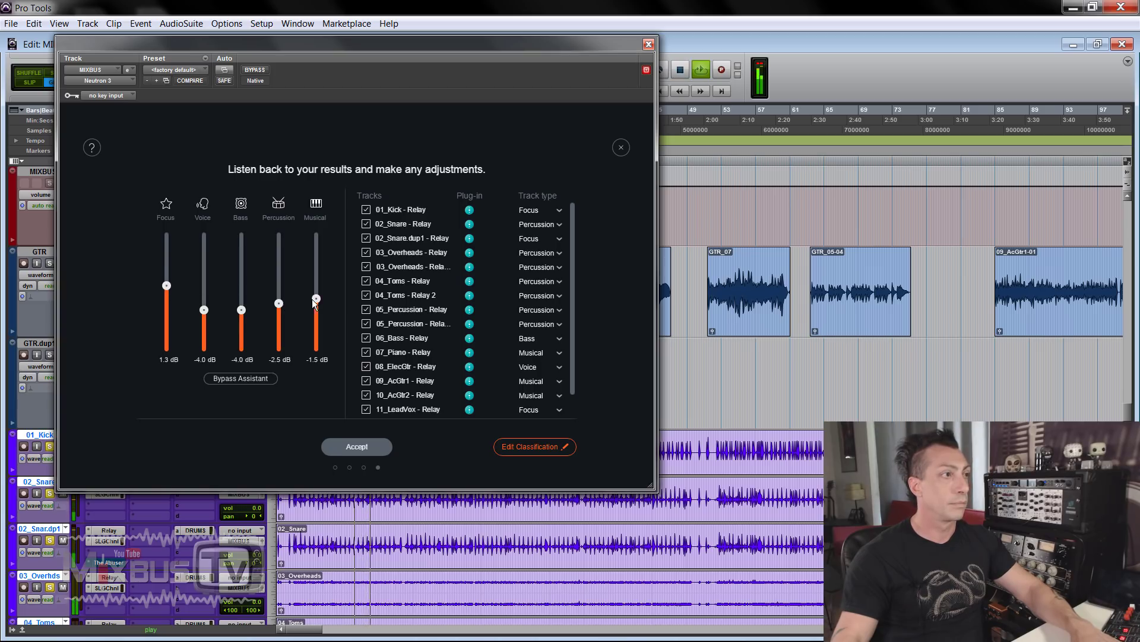
mouse_move(316, 300)
left_mouse_down()
mouse_move(317, 281)
mouse_move(319, 300)
left_mouse_up()
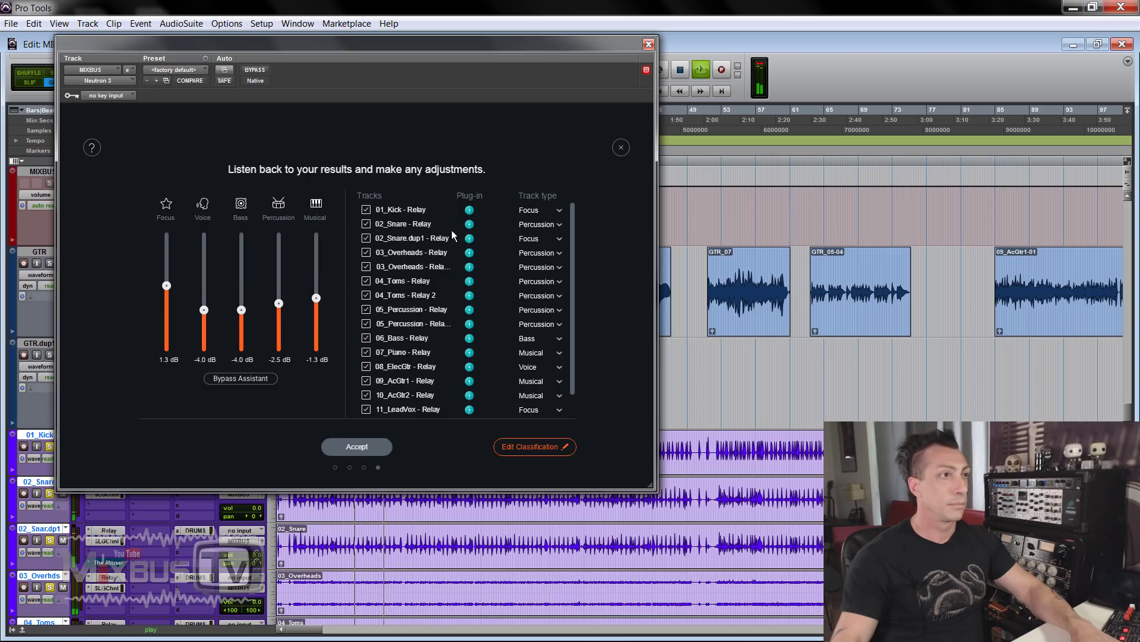
left_click(539, 210)
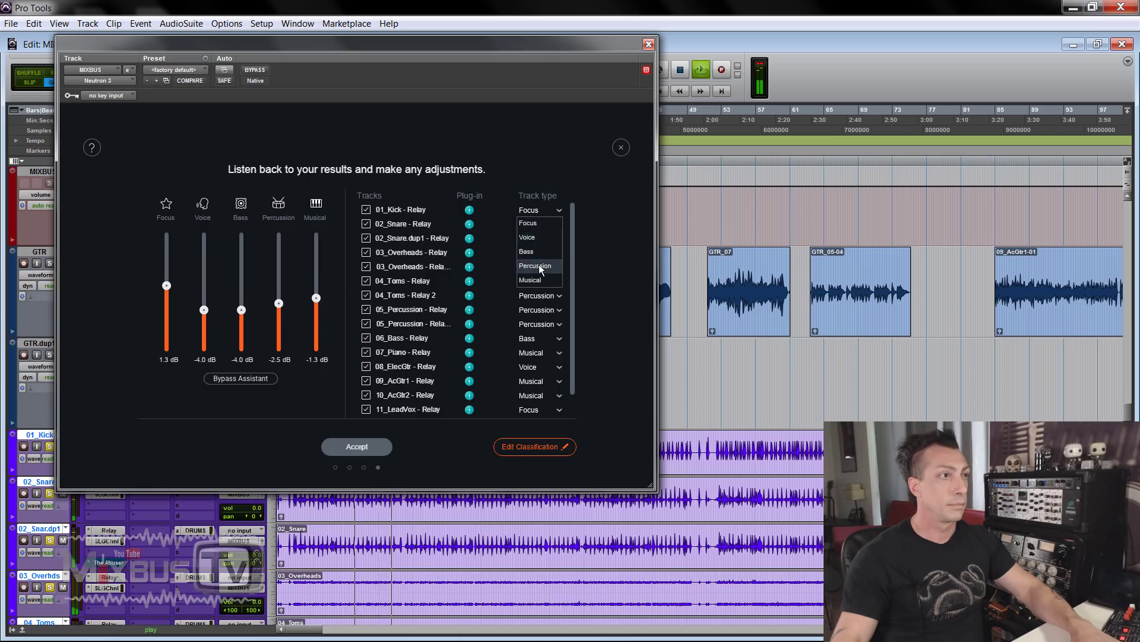
left_click(540, 267)
left_click(541, 225)
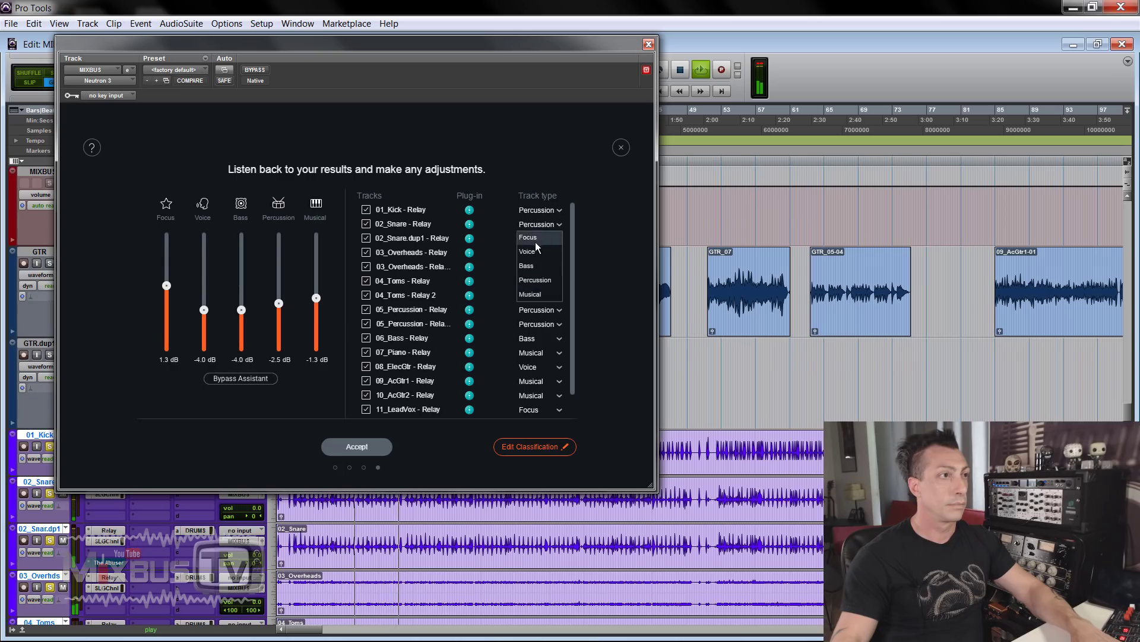
left_click(532, 237)
left_click_drag(167, 286, 167, 275)
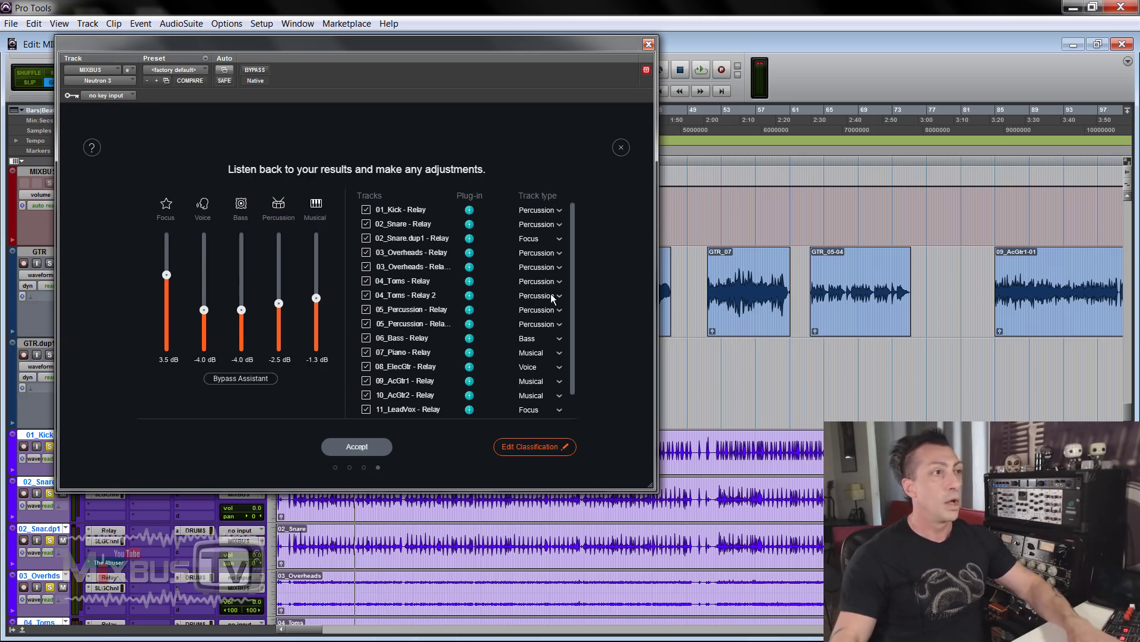
Return 02_Snare.dup1 to Percussion and accept the Mix Assistant results.
left_click(539, 239)
left_click(539, 295)
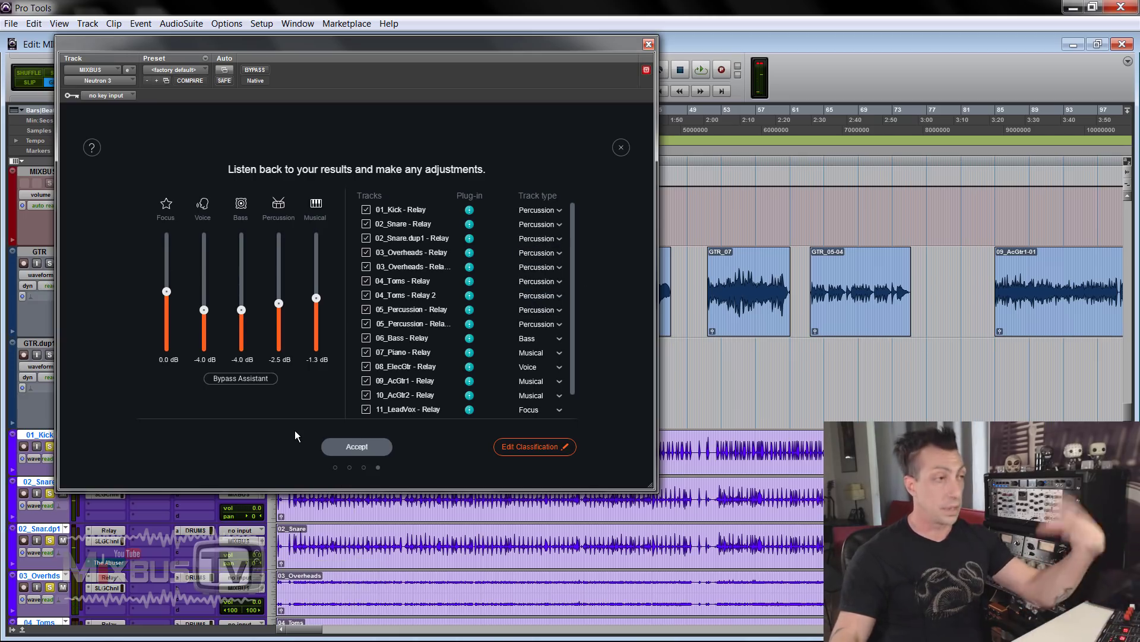
left_click(358, 446)
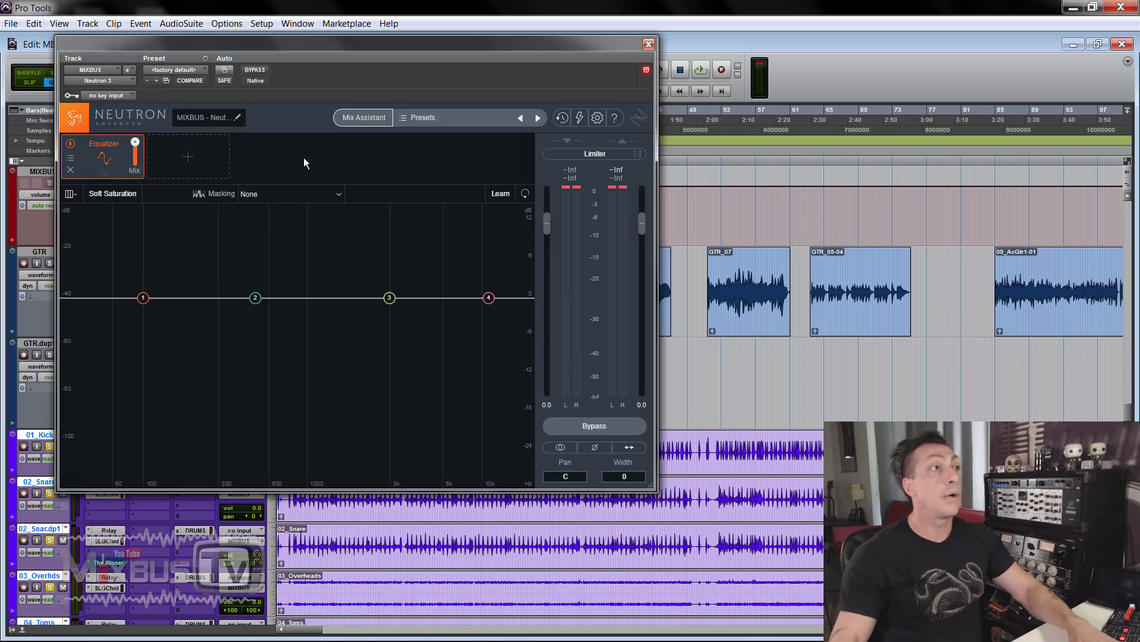
Add Sculptor and Exciter modules after the Equalizer, with Exciter drive at 5.5.
left_click_drag(400, 45, 589, 55)
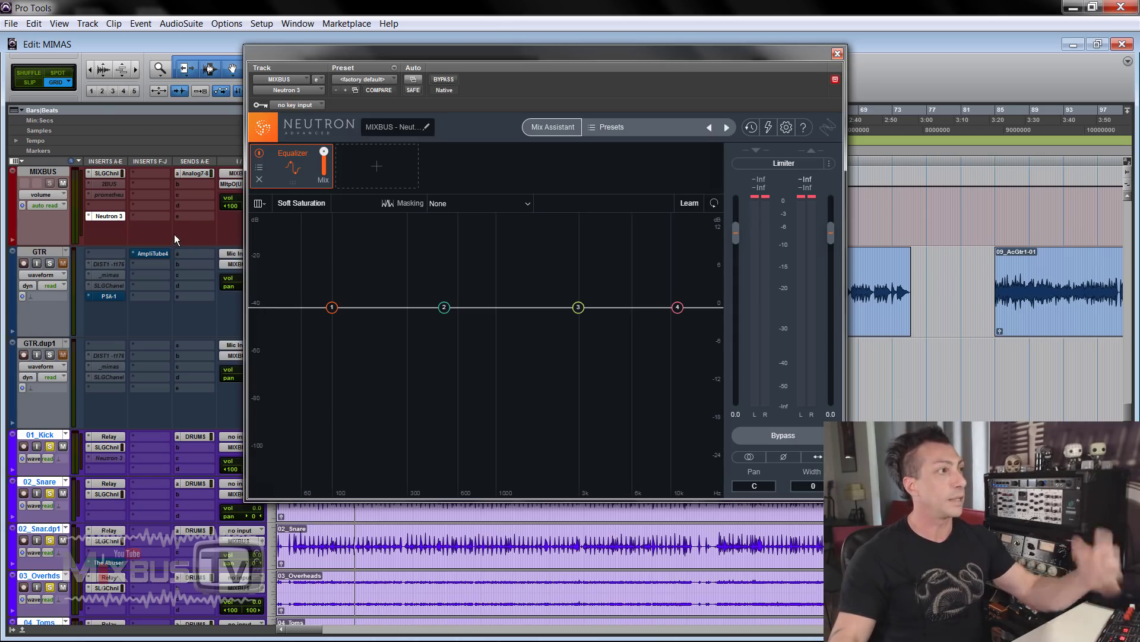
left_click_drag(337, 51, 291, 58)
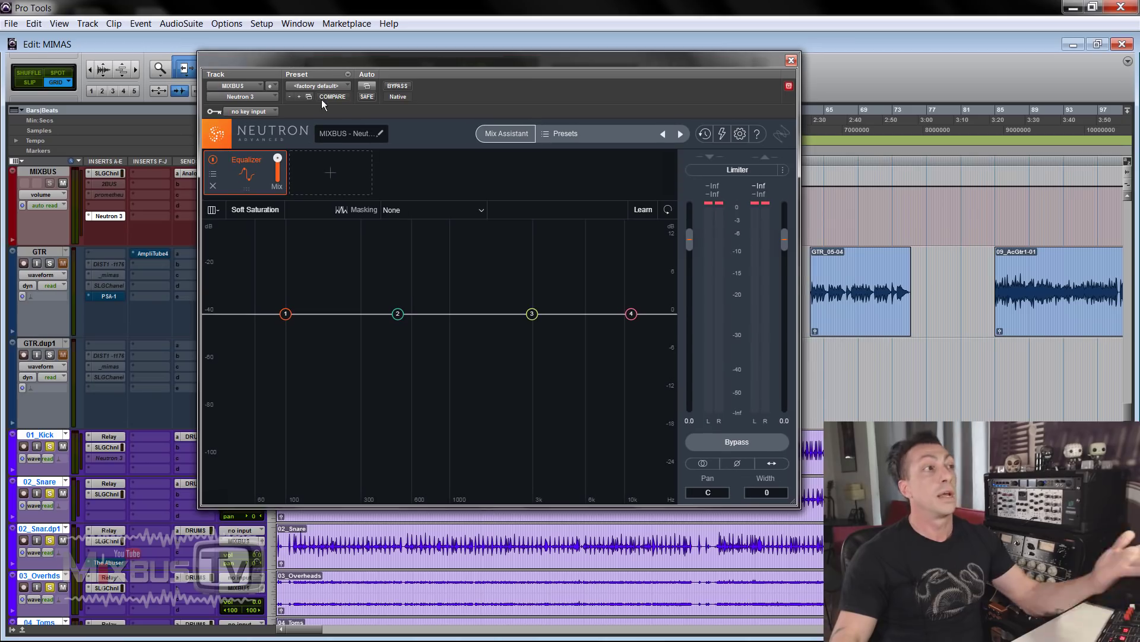
left_click(330, 174)
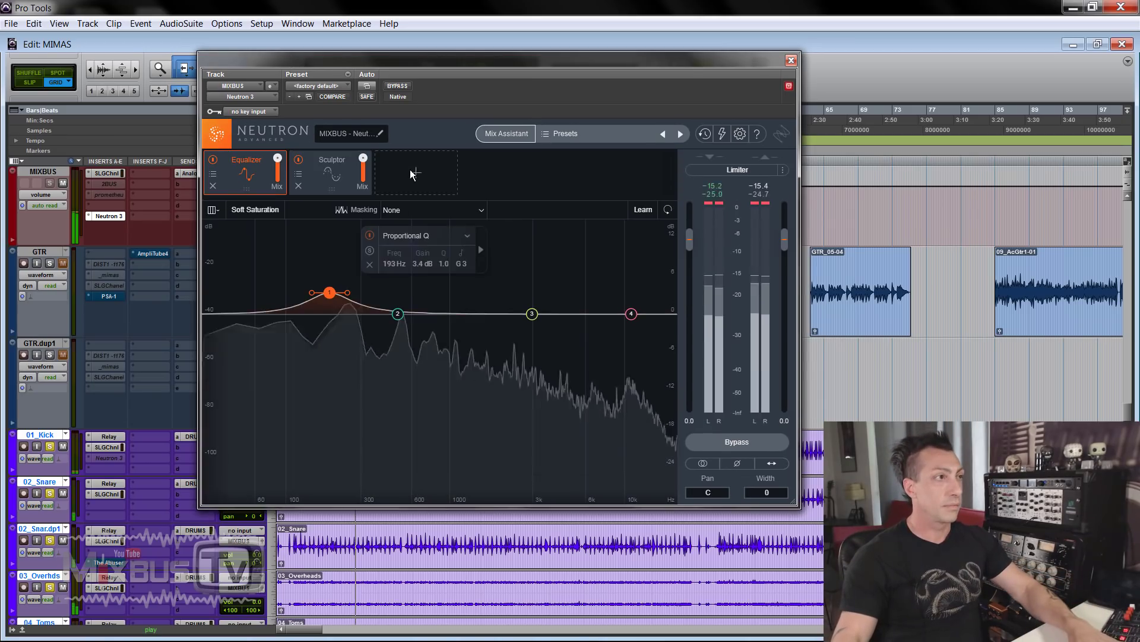
left_click(410, 169)
left_click(420, 262)
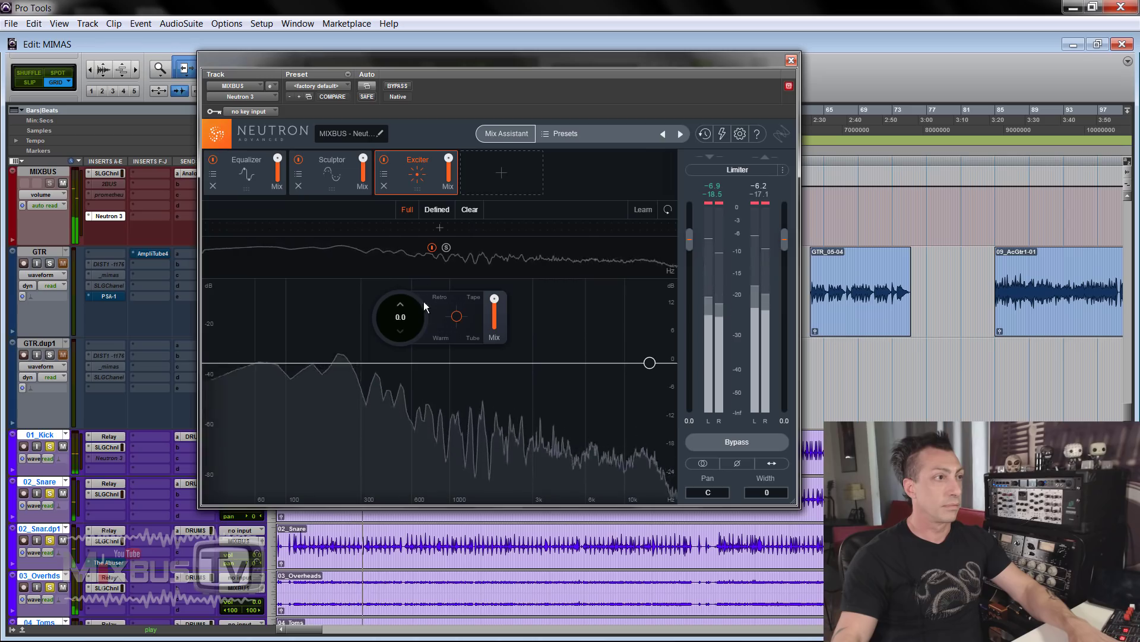
left_click_drag(403, 316, 405, 266)
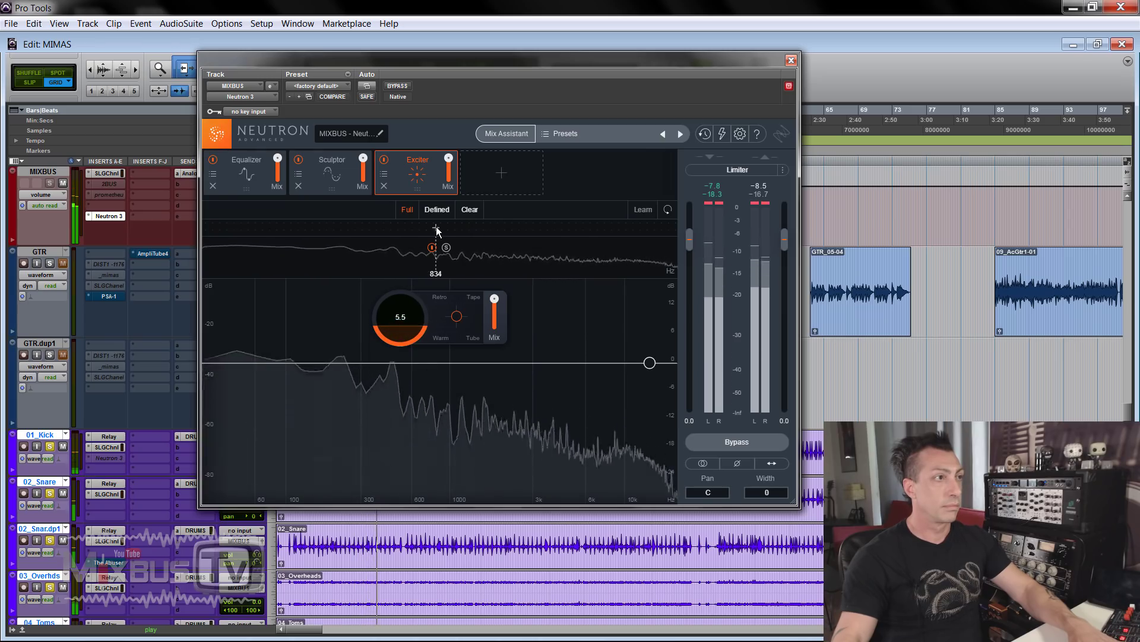
Split the Exciter into two bands, set the high band drive to 3.8, and A/B with Bypass.
left_click(370, 227)
left_click(330, 261)
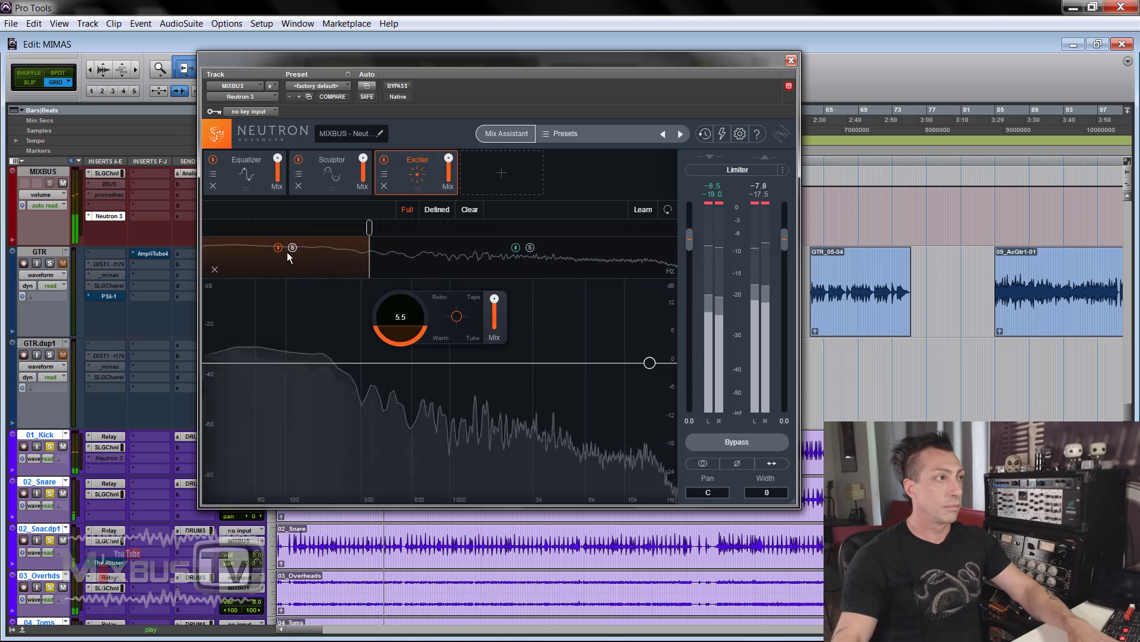
left_click(394, 265)
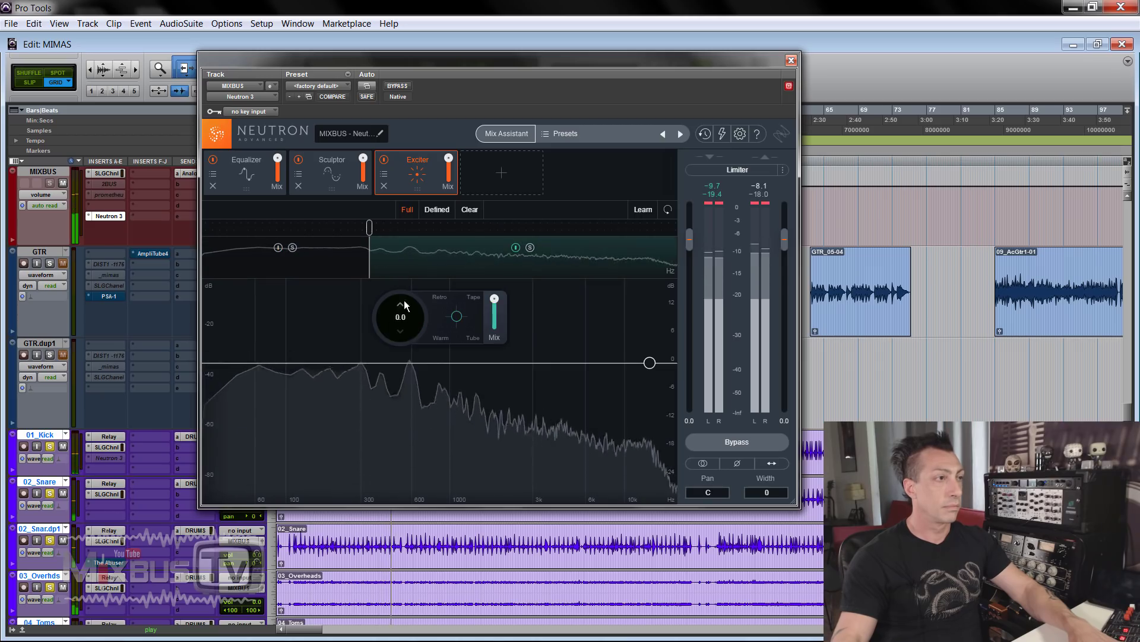
left_click_drag(392, 273, 391, 280)
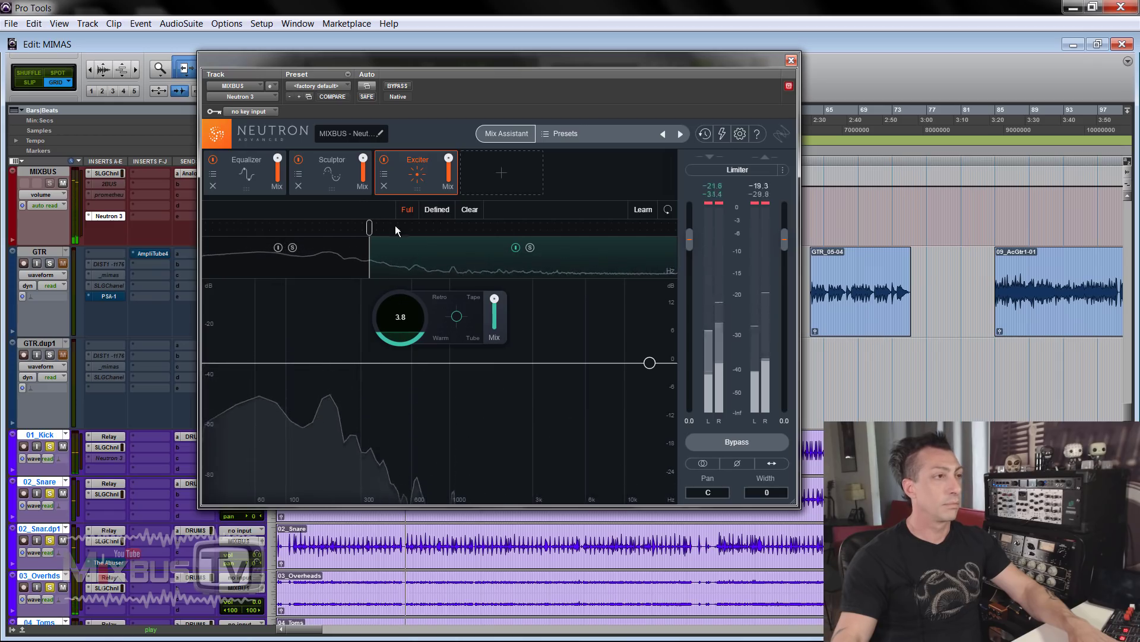
left_click(396, 88)
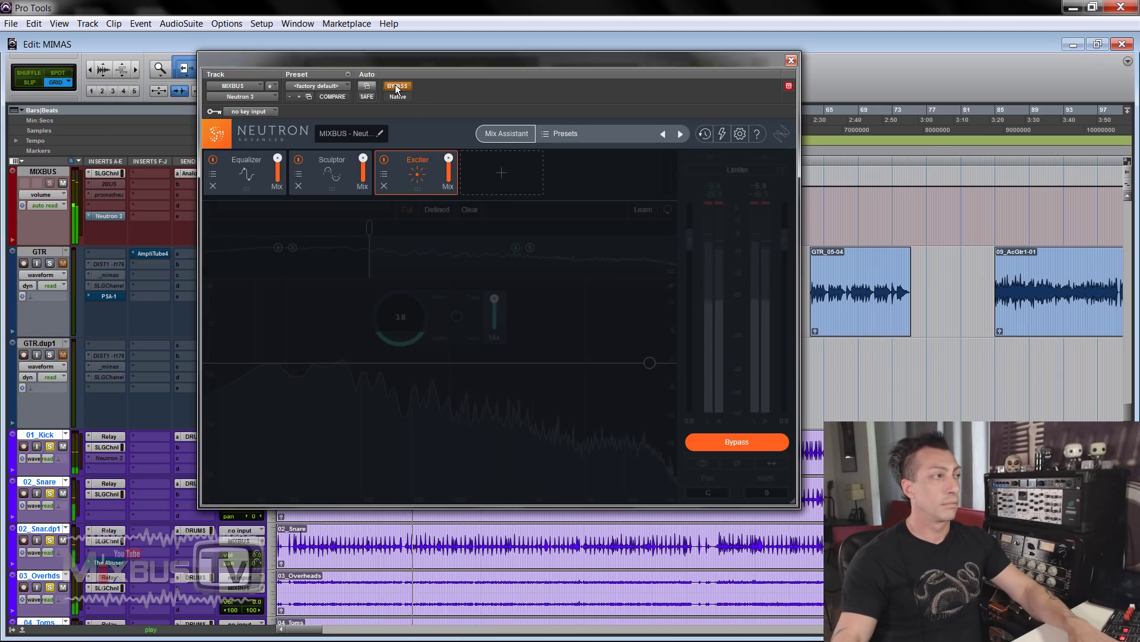
left_click(396, 87)
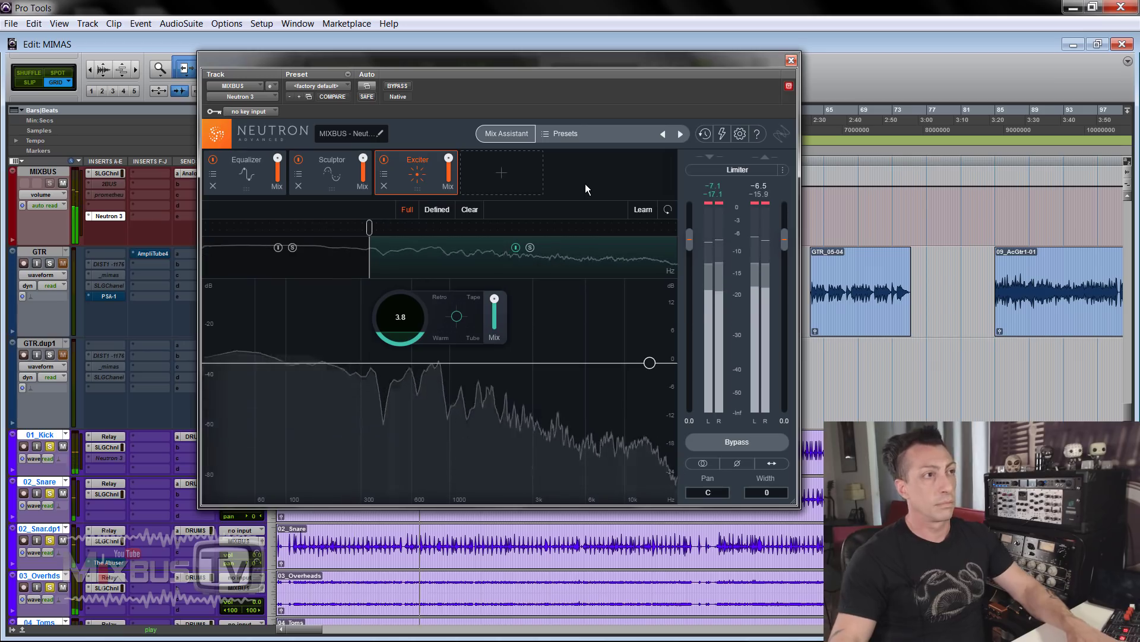
Stop playback and insert Neutron 3 Visual Mixer in an empty MIXBUS insert slot.
key("space")
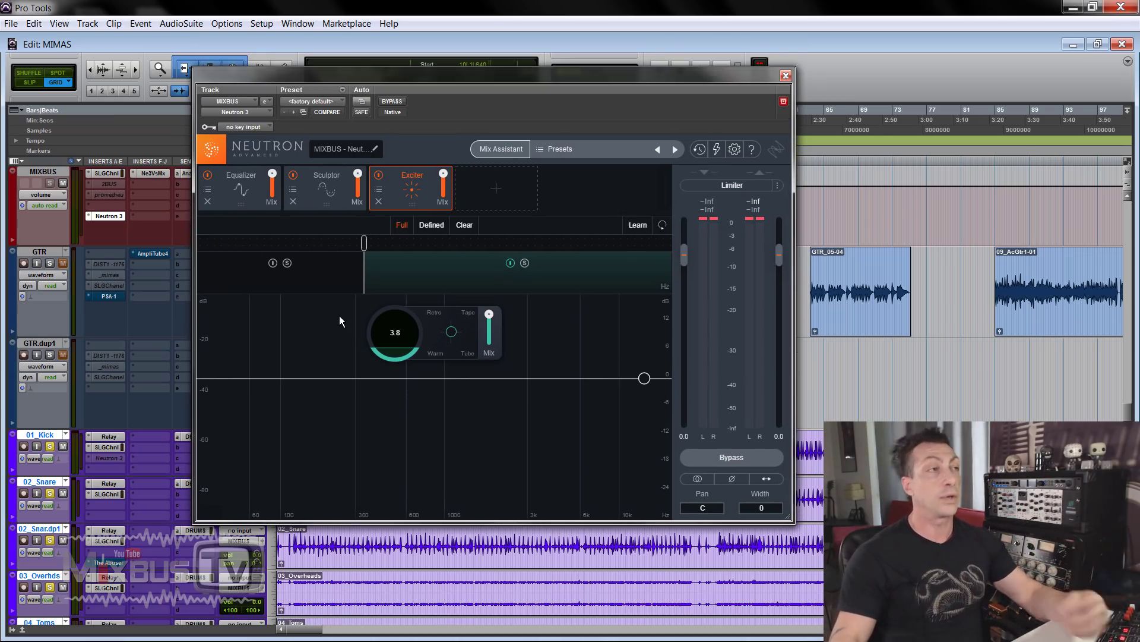
left_click_drag(384, 75, 327, 60)
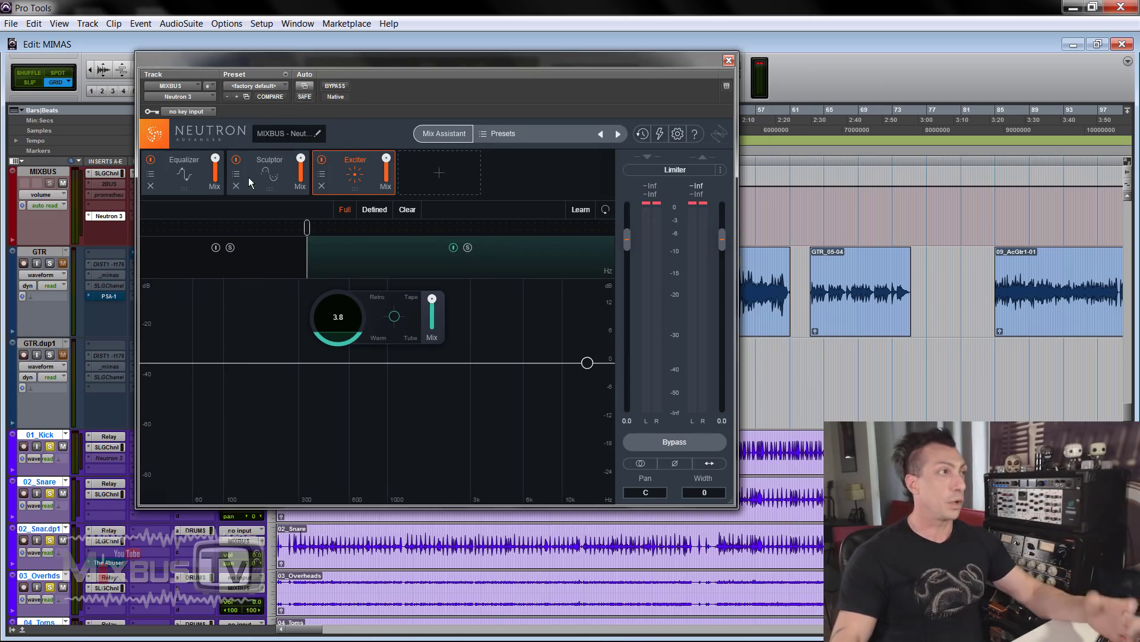
left_click_drag(328, 61, 369, 67)
left_click(148, 183)
key("Escape")
left_click(153, 172)
mouse_move(467, 69)
left_mouse_down()
mouse_move(480, 77)
mouse_move(471, 69)
left_mouse_up()
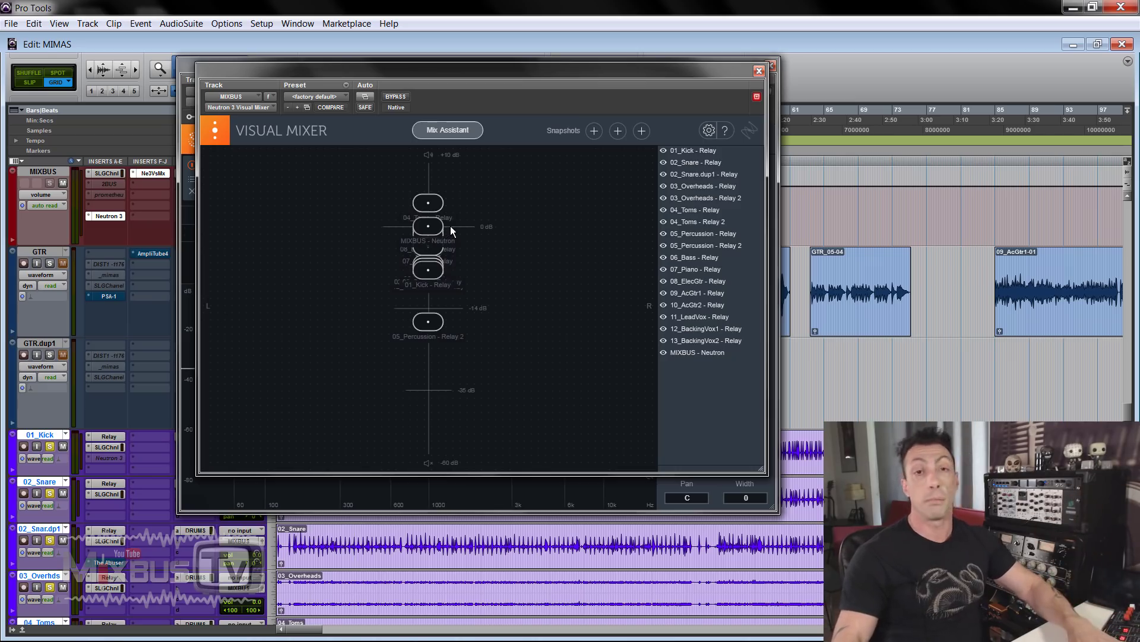
Close the Neutron window behind the Visual Mixer and check the 01_Kick Relay insert.
left_click_drag(702, 81, 696, 91)
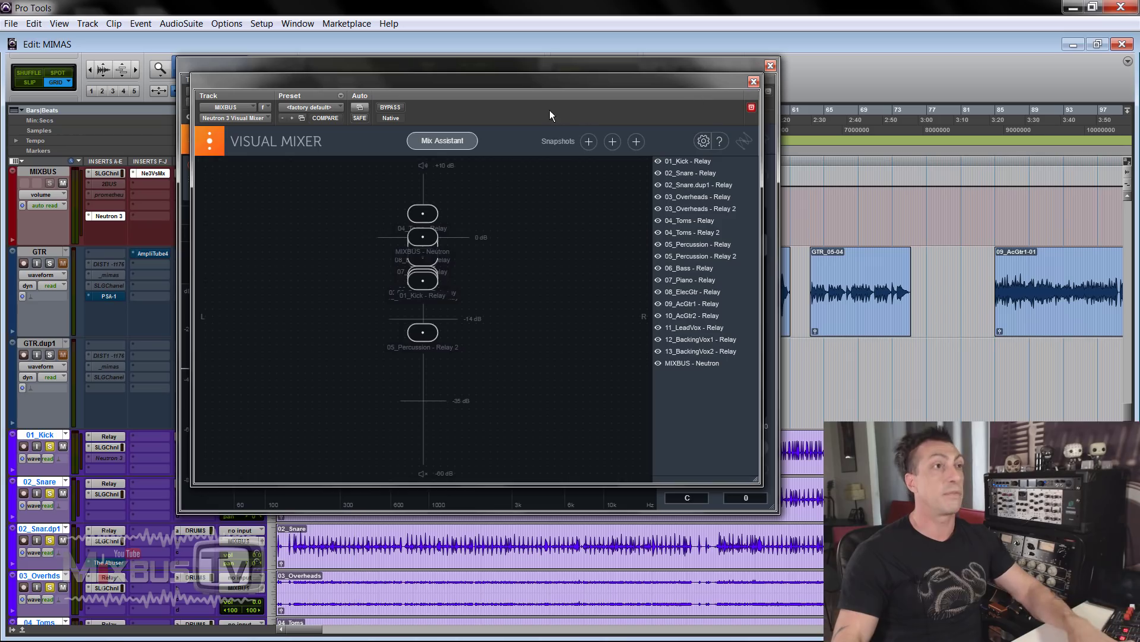
left_click(770, 65)
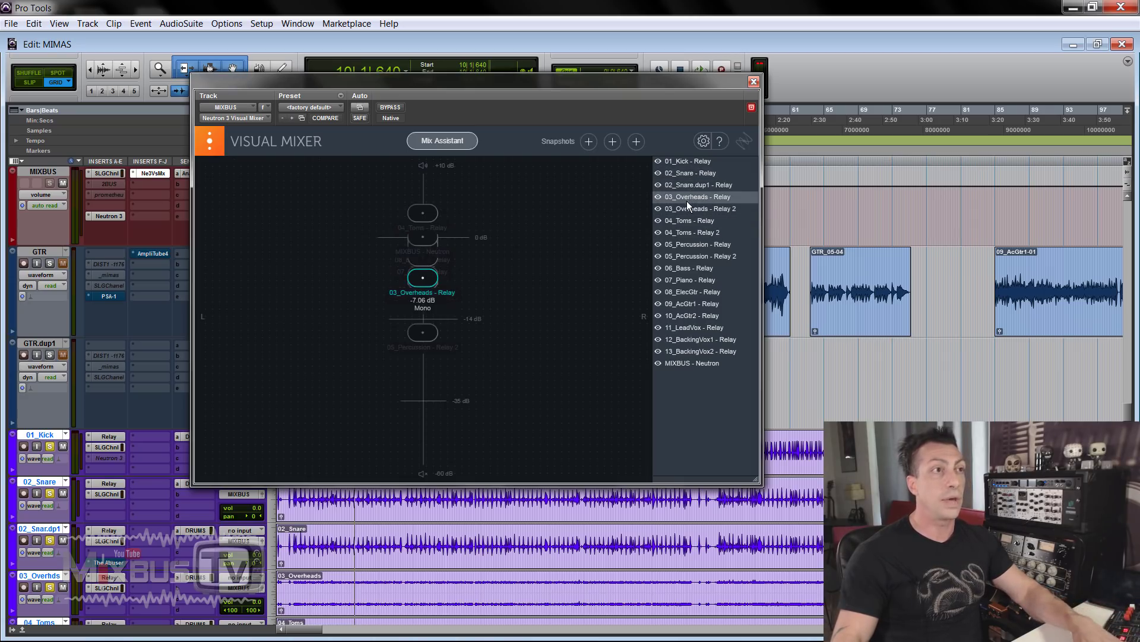
left_click(119, 438)
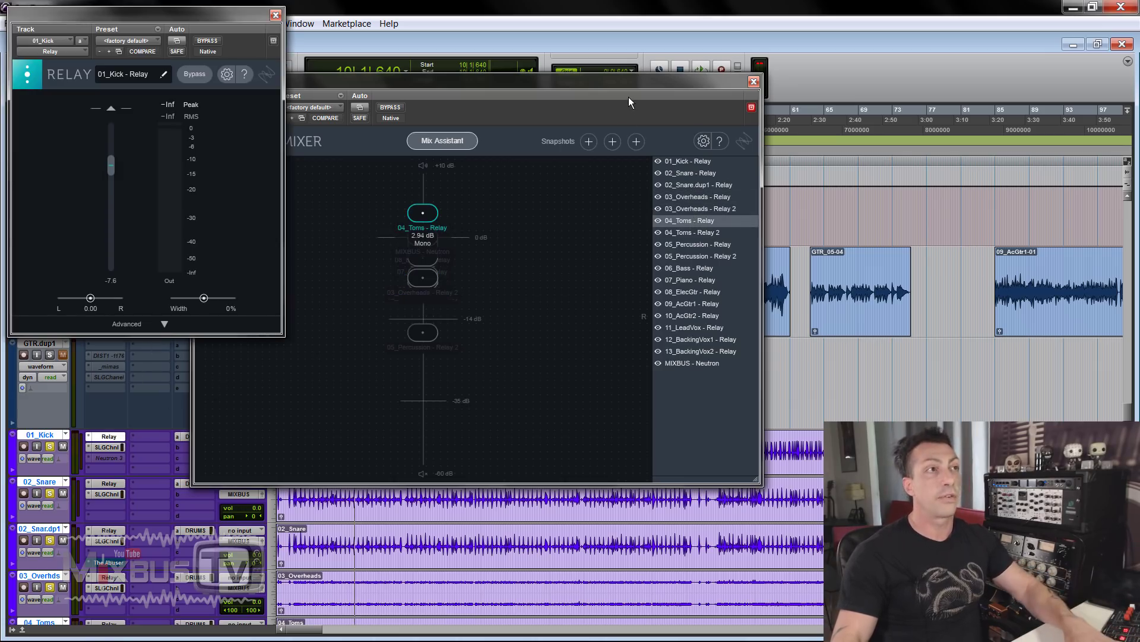
left_click(628, 97)
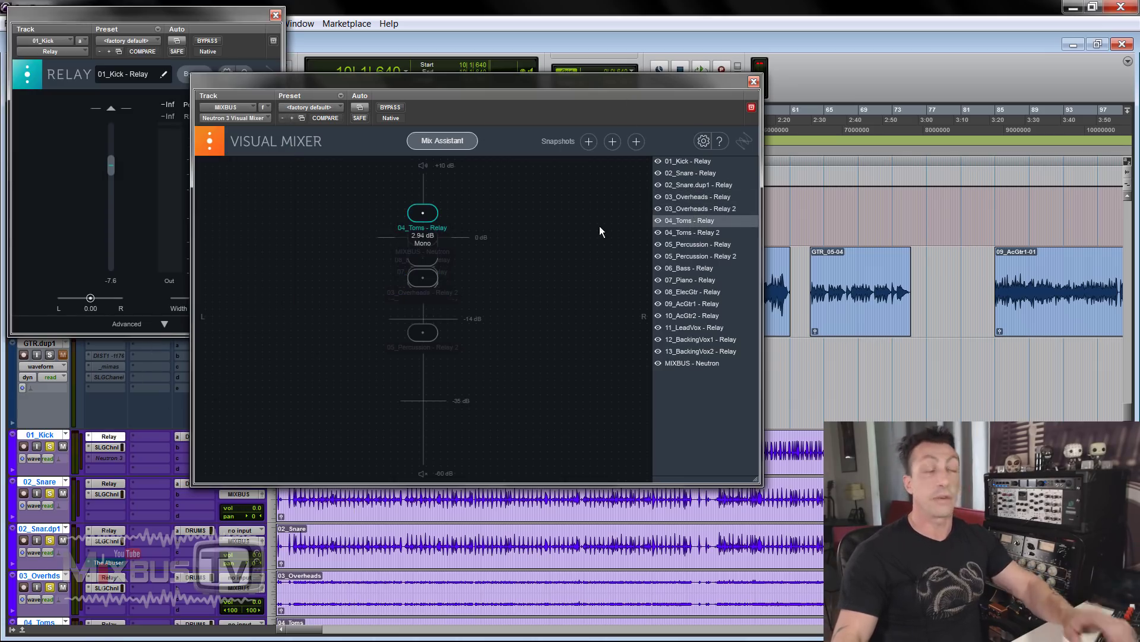
left_click(276, 15)
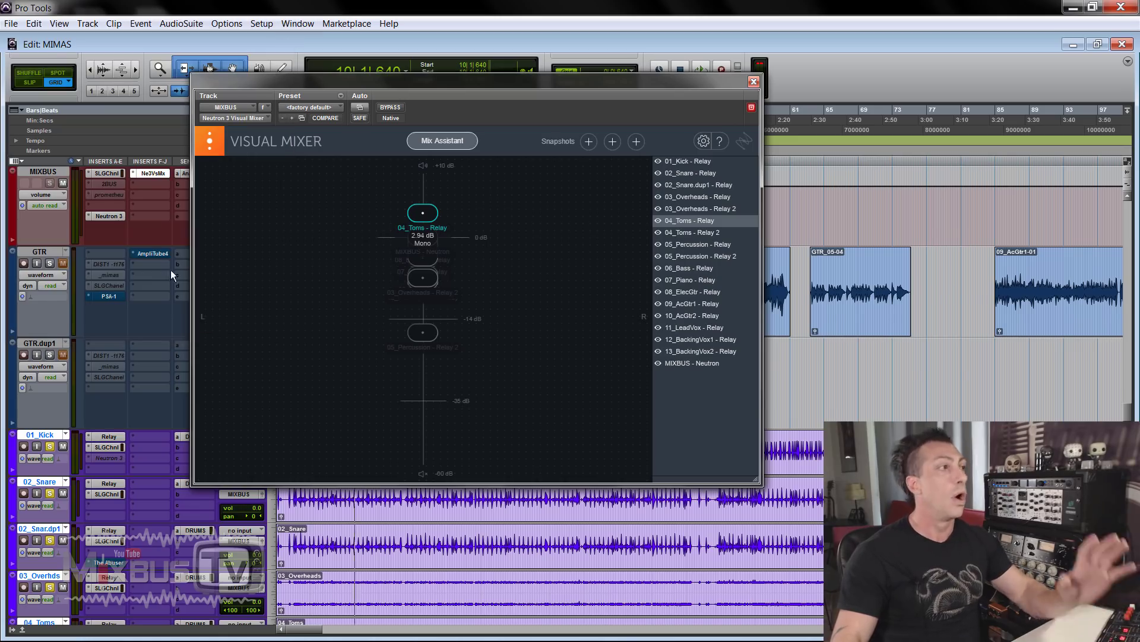
Open the 04_Toms Relay and set its Visual Mixer level to -5.72 dB.
scroll(177, 364, "up", 3)
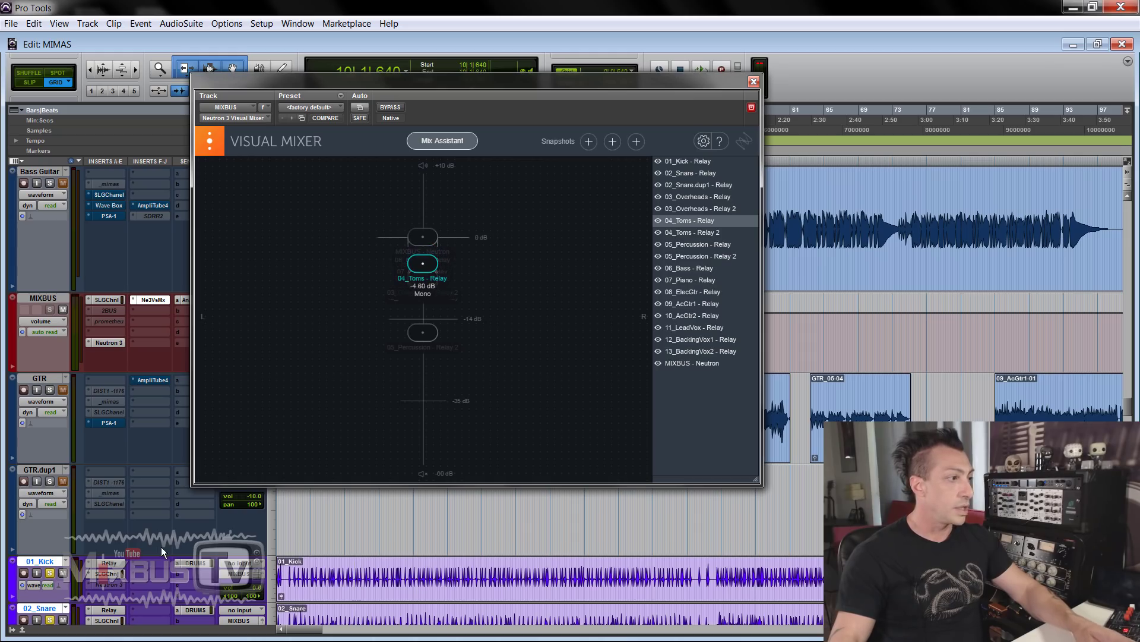
scroll(161, 546, "down", 5)
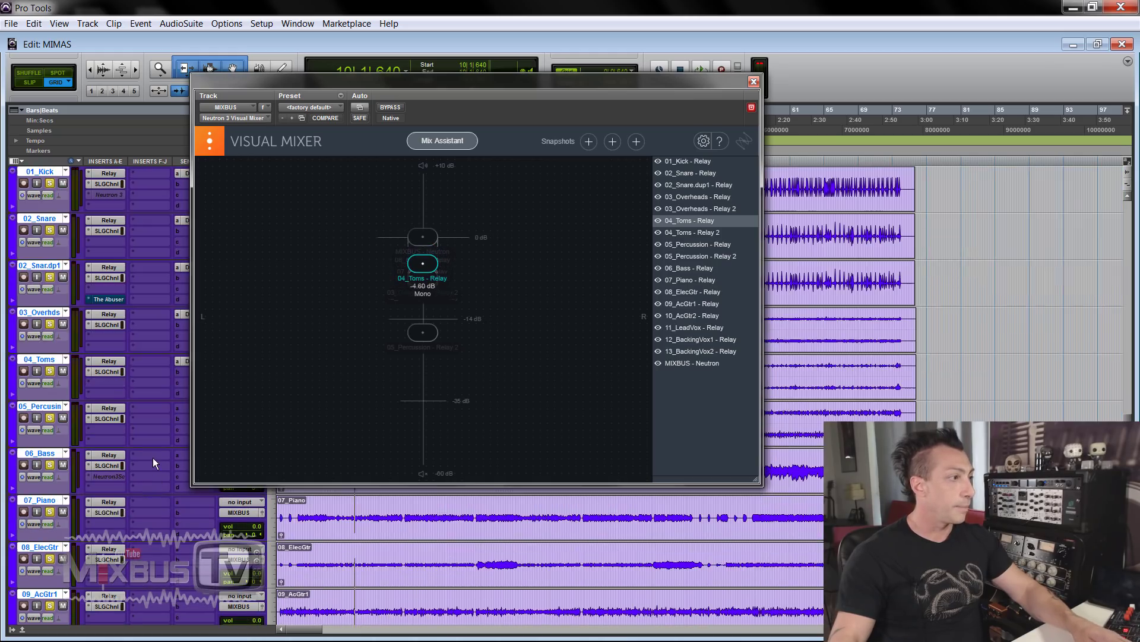
left_click(113, 360)
left_click_drag(423, 263, 425, 235)
left_click_drag(469, 120, 546, 100)
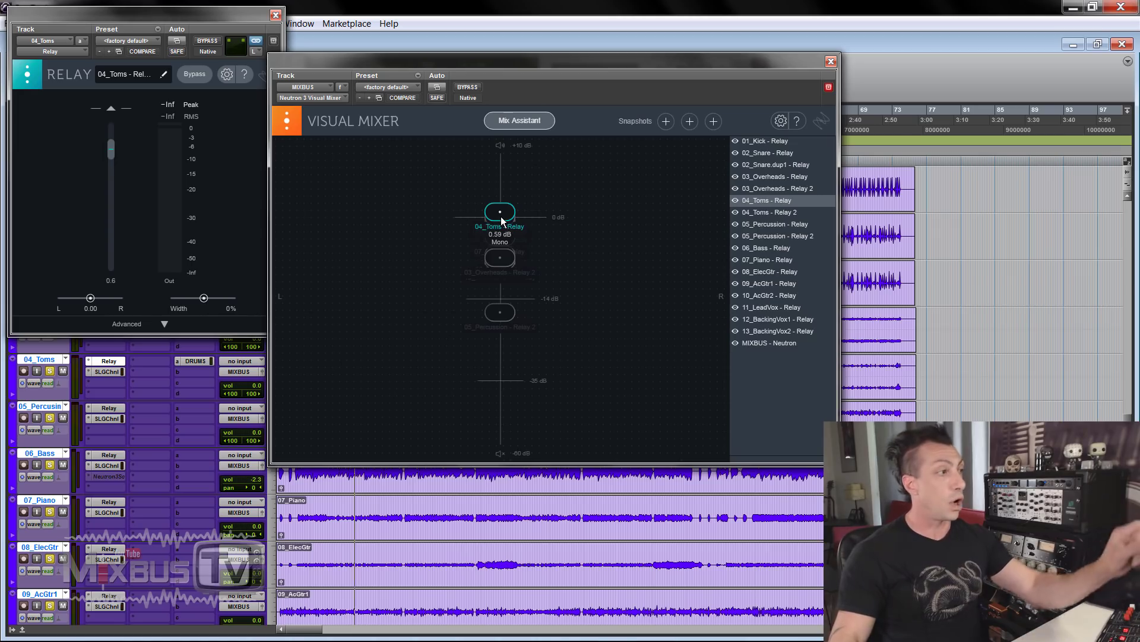
left_click_drag(500, 215, 505, 248)
left_click(500, 261)
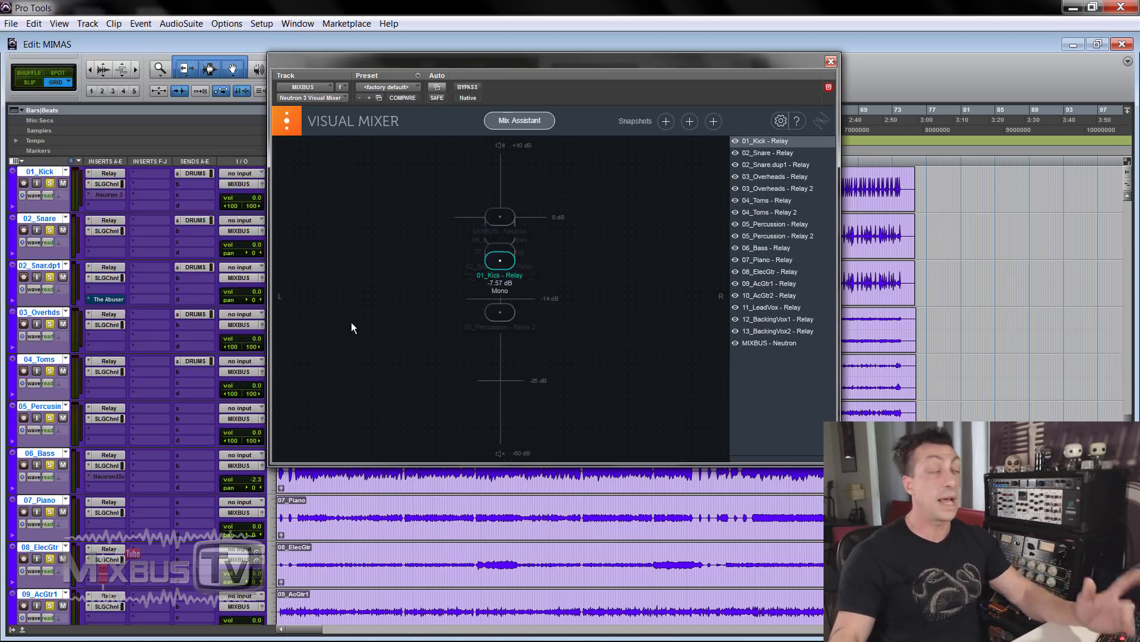
Pan 05_Percussion slightly left and lower its Visual Mixer level to -18.2 dB.
left_click(110, 408)
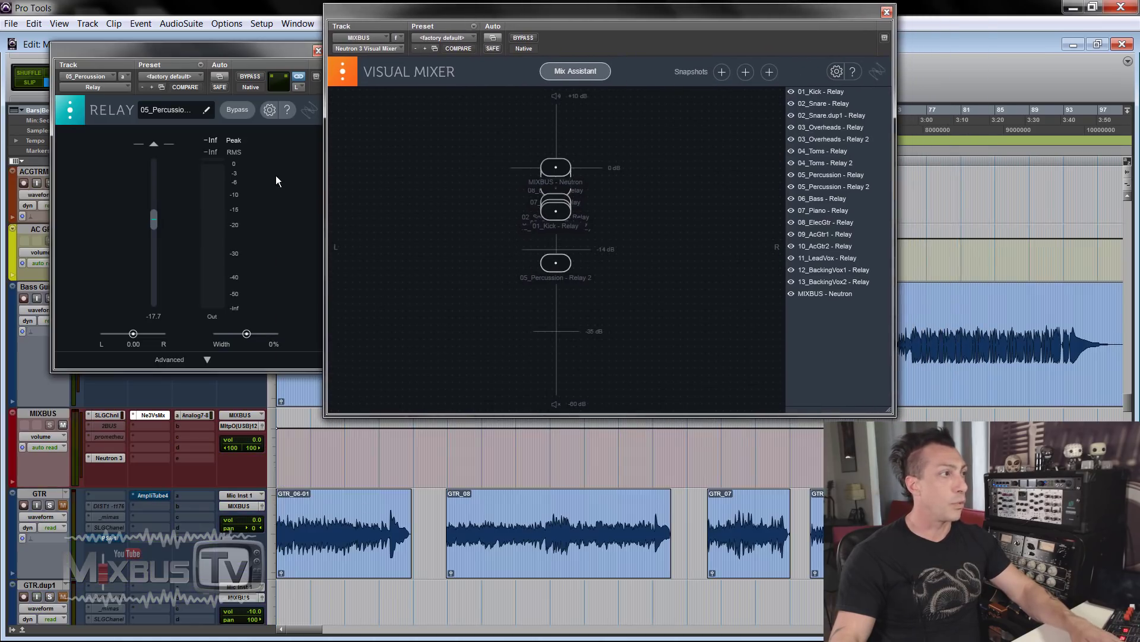
left_click_drag(135, 336, 120, 339)
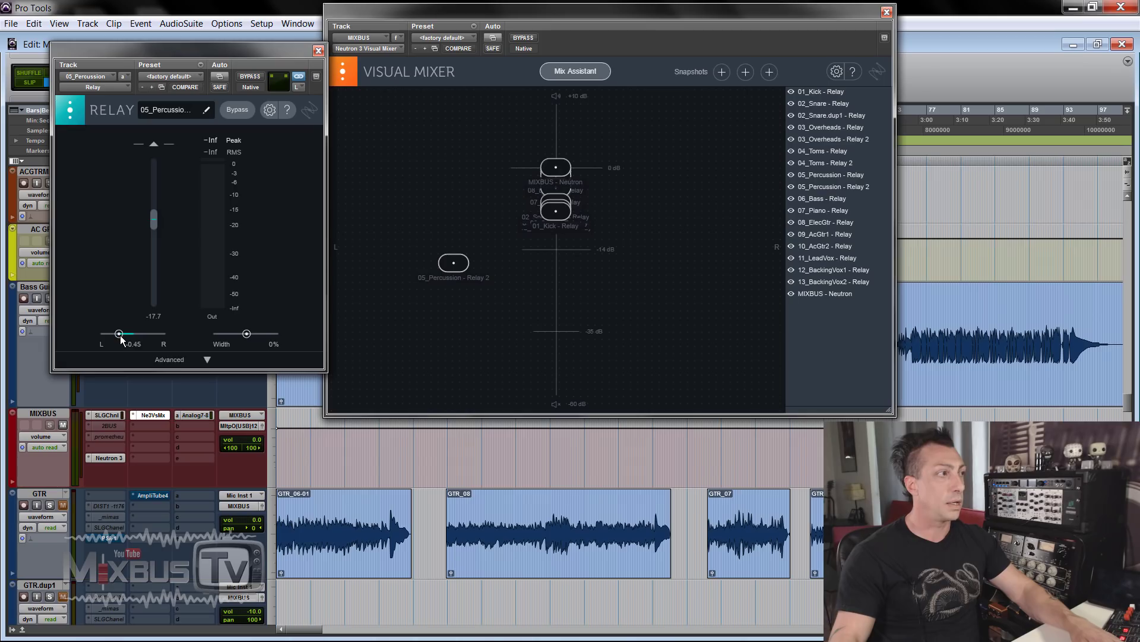
left_click_drag(453, 266, 459, 251)
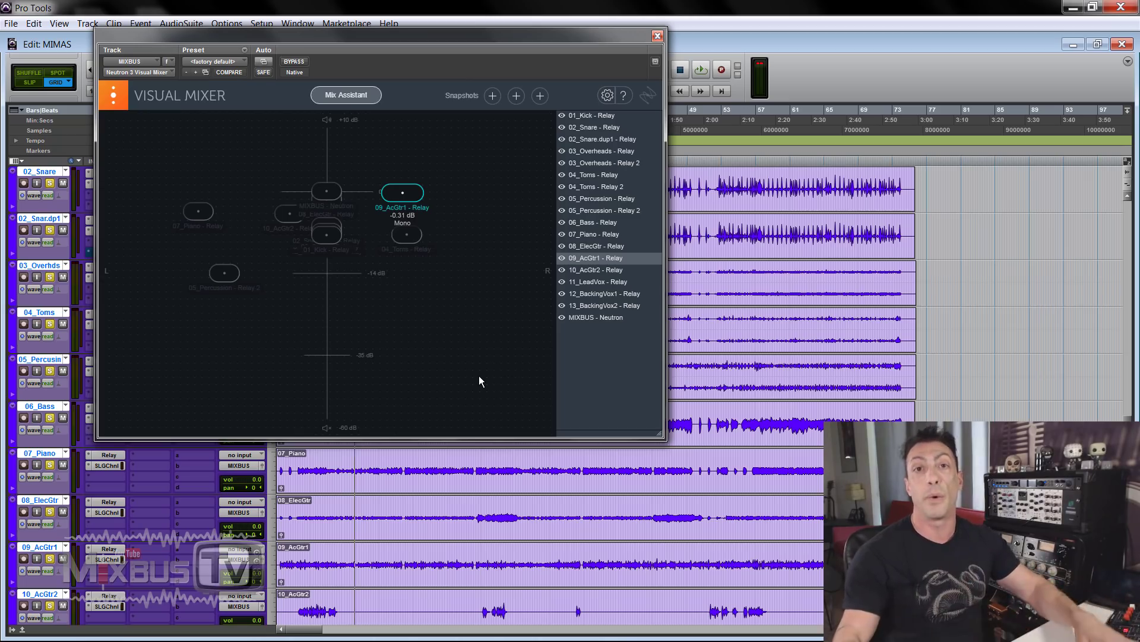
Make the 01_Kick Neutron 3 active, view its Sculptor Kick settings, and A/B it against bypass.
left_click(657, 37)
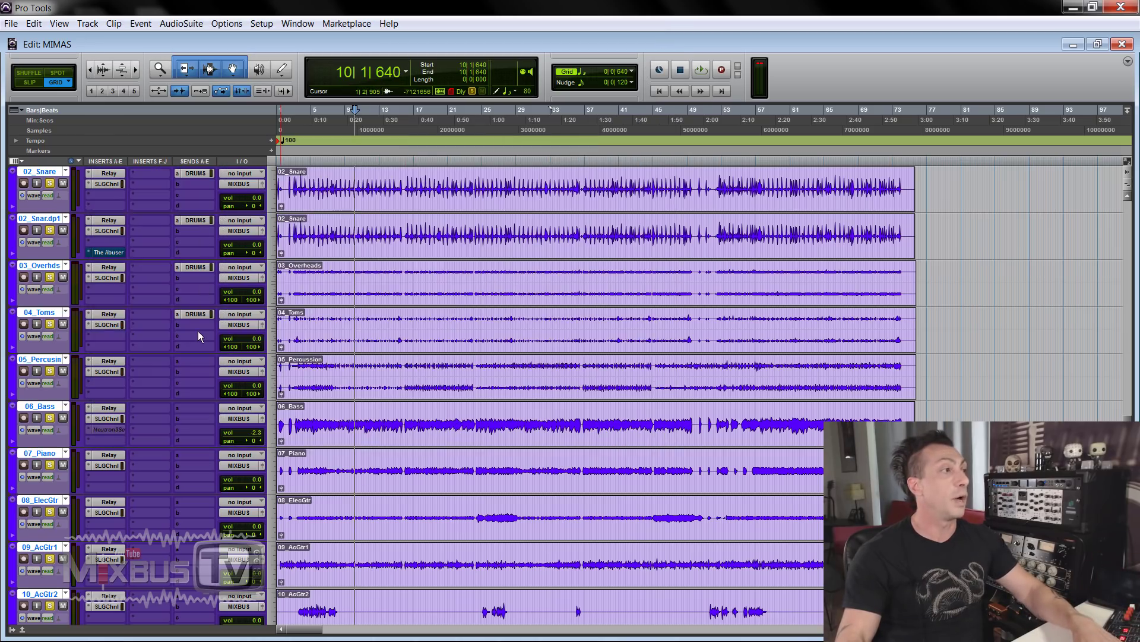
scroll(198, 331, "up", 1)
scroll(197, 330, "up", 3)
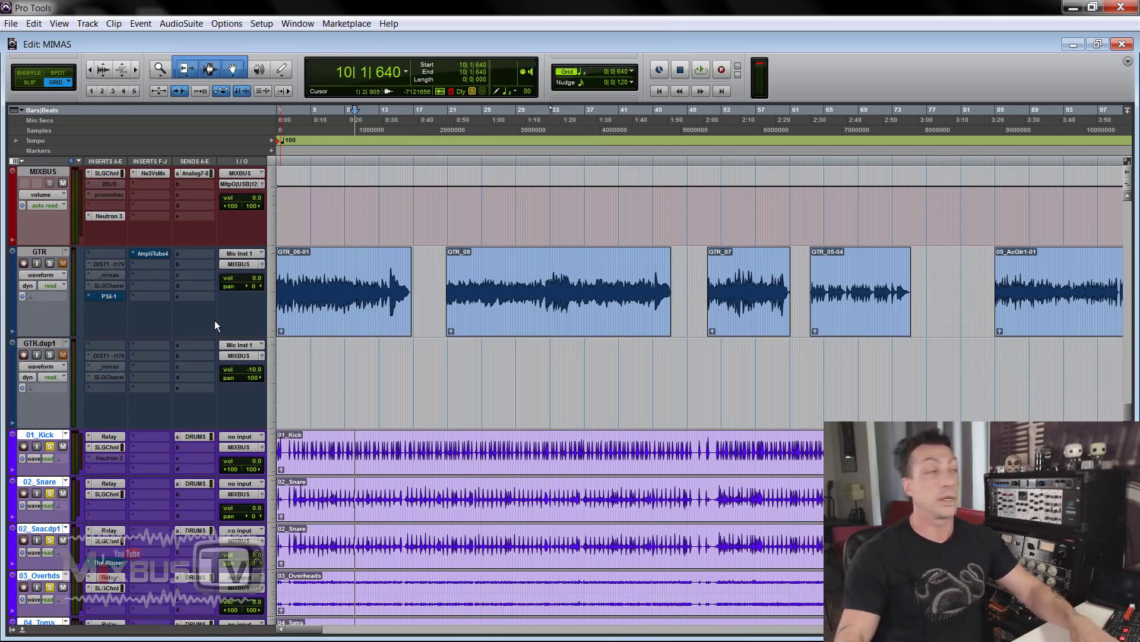
scroll(241, 240, "down", 2)
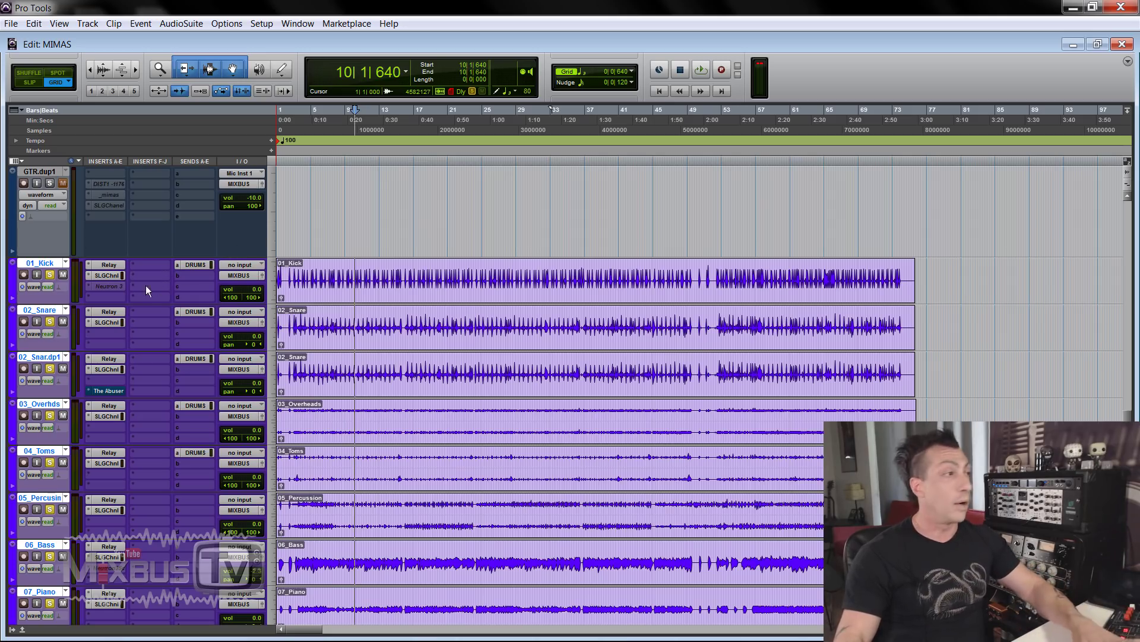
right_click(117, 286)
left_click(133, 297)
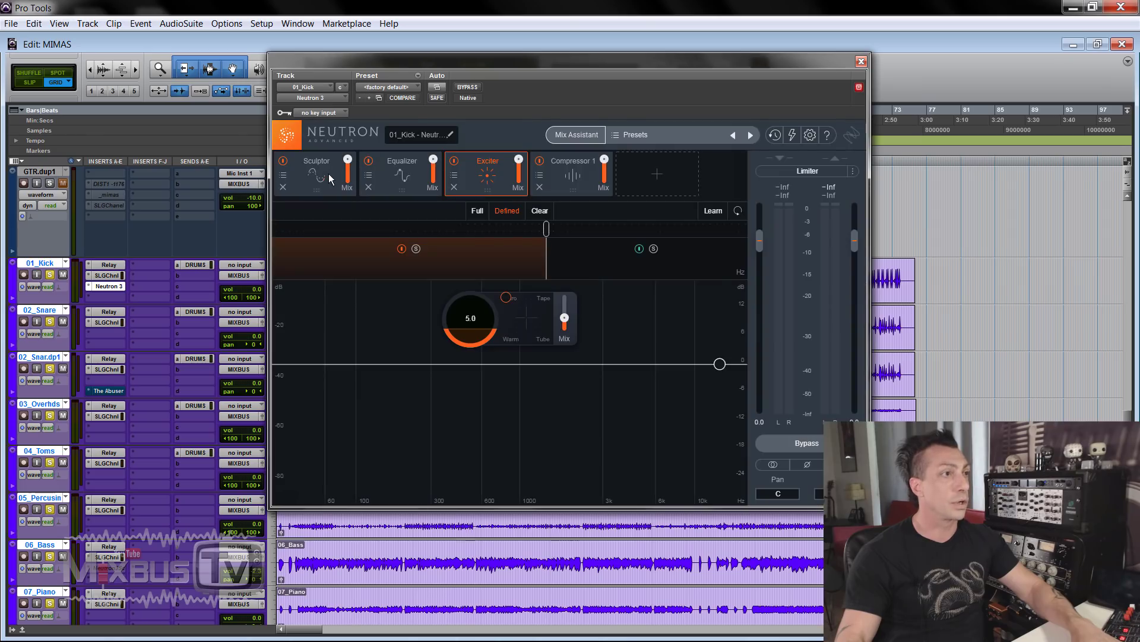
left_click(331, 178)
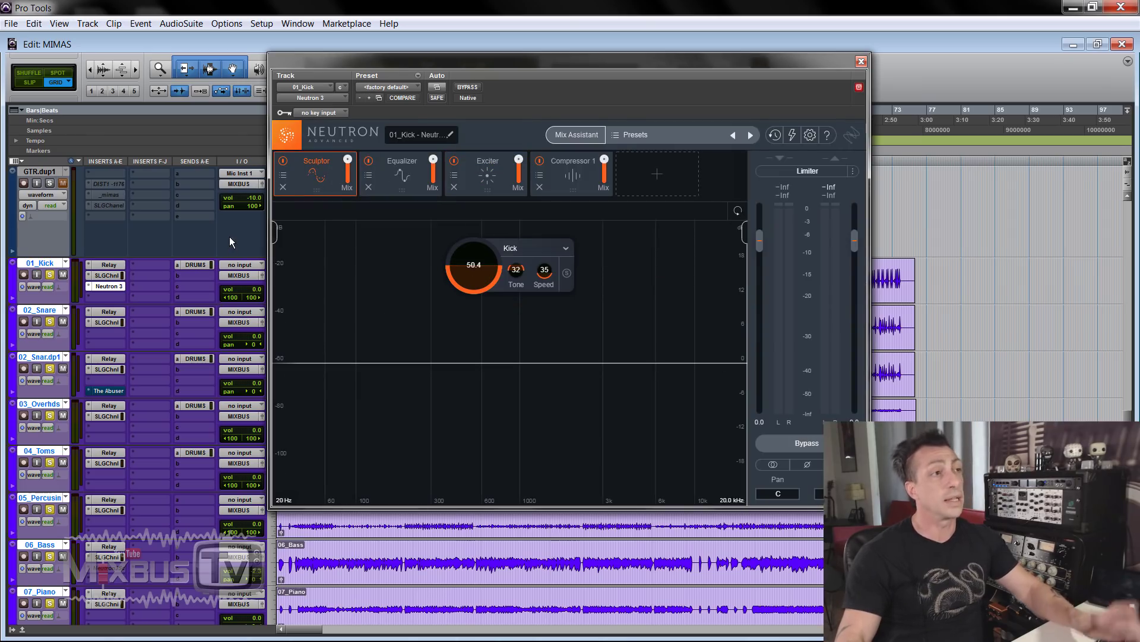
key("space")
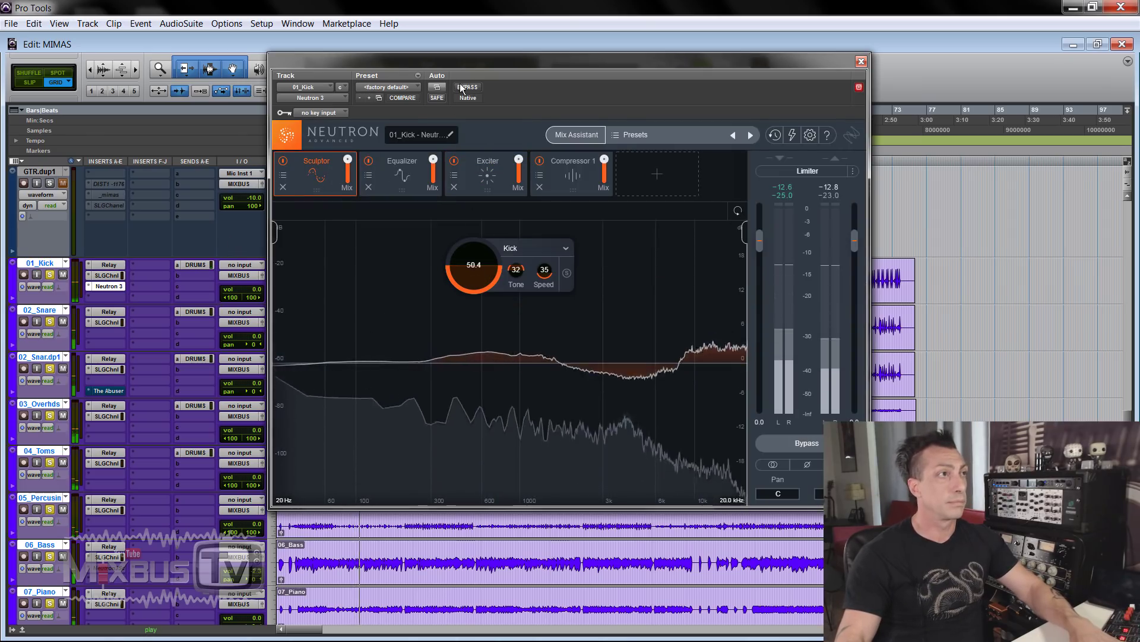
left_click(475, 88)
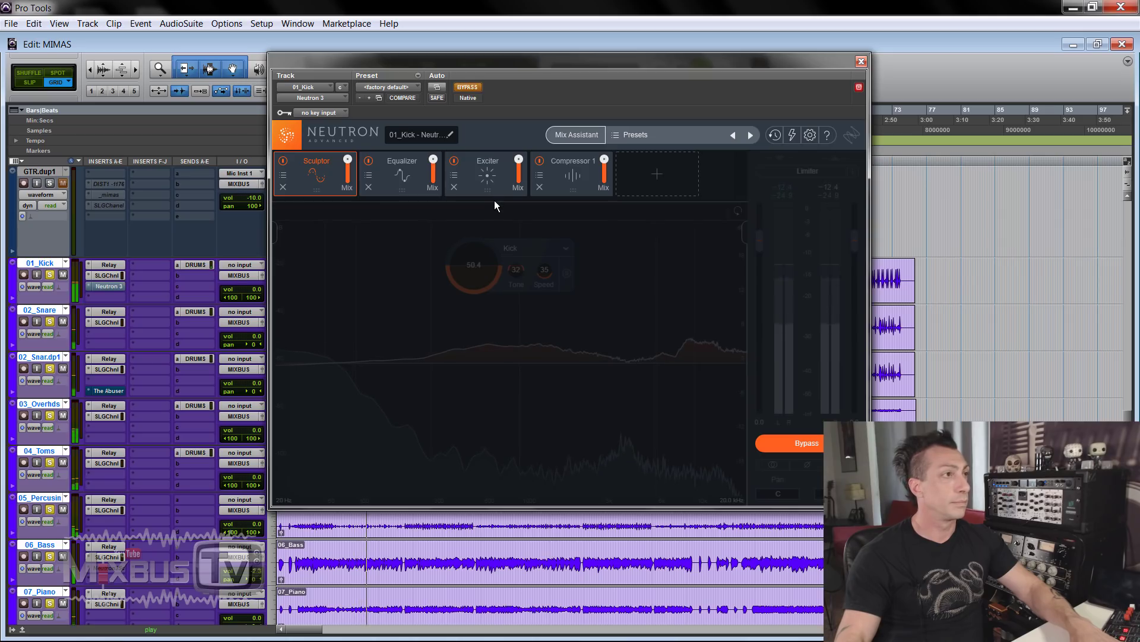
left_click(475, 87)
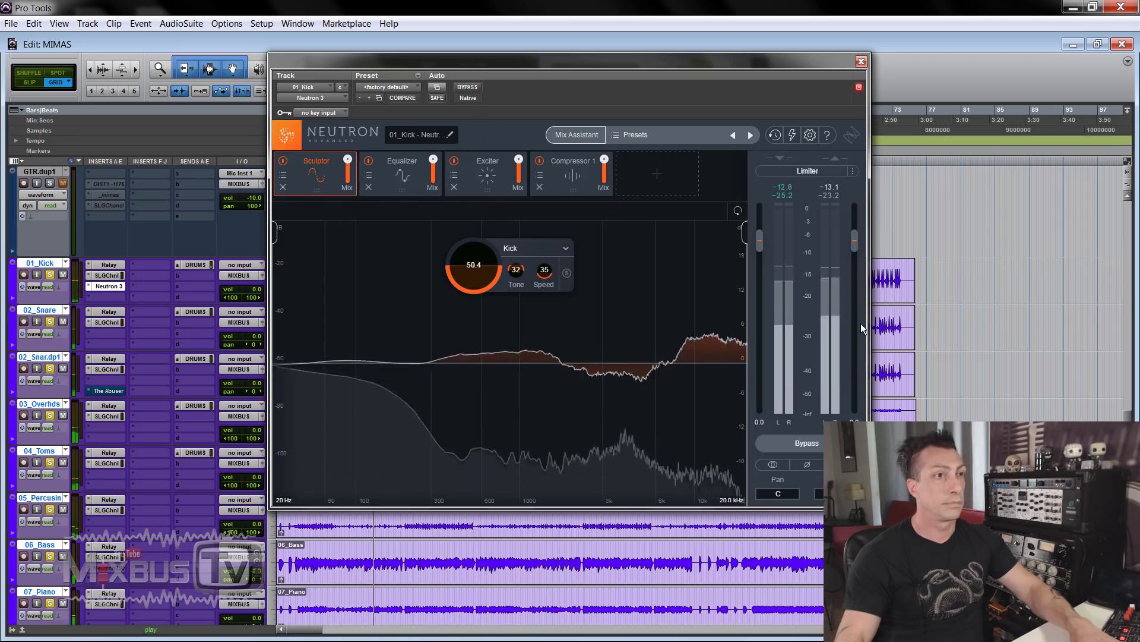
Boost kick EQ band 7 by about 7.7 dB and raise Compressor 1 makeup gain.
left_click(418, 168)
left_click_drag(635, 294, 636, 279)
left_click(579, 182)
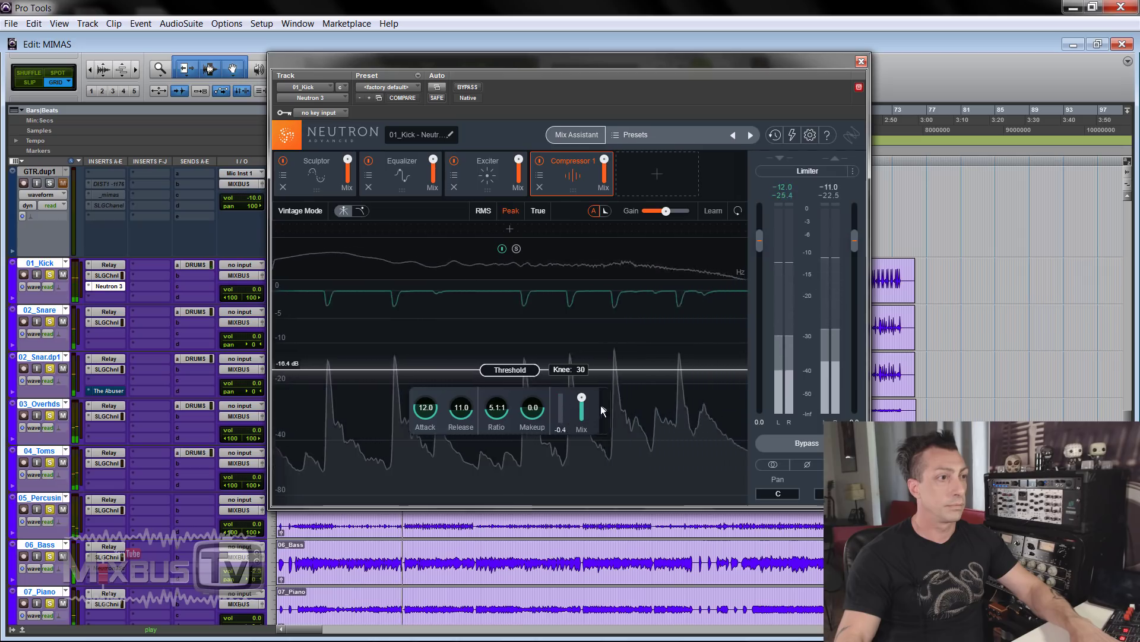
left_click_drag(533, 409, 535, 406)
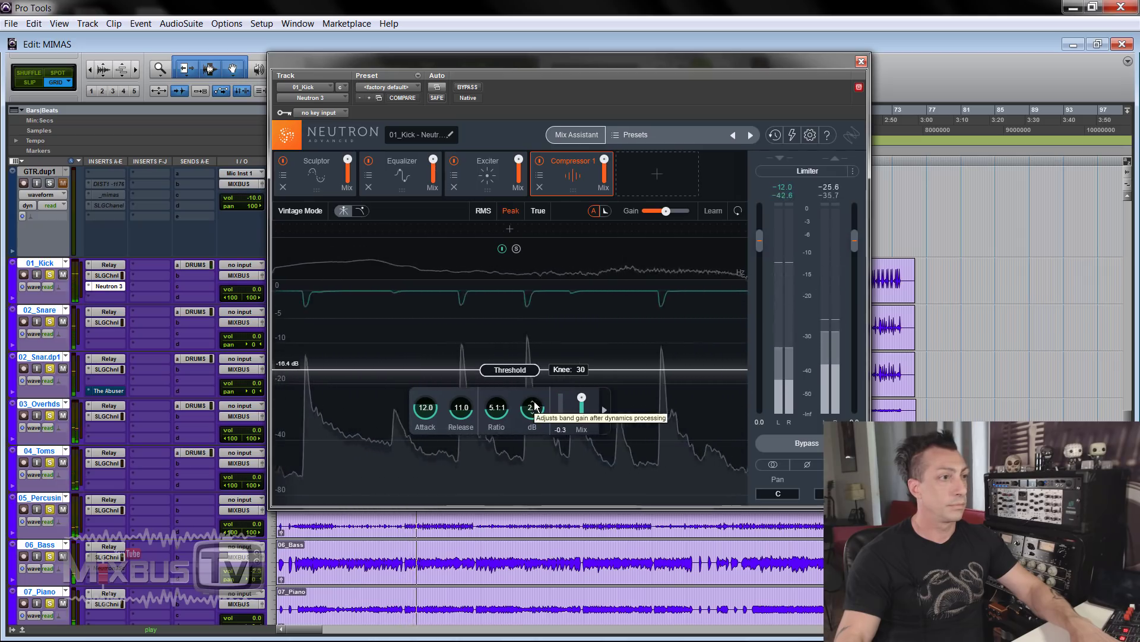
left_click(479, 88)
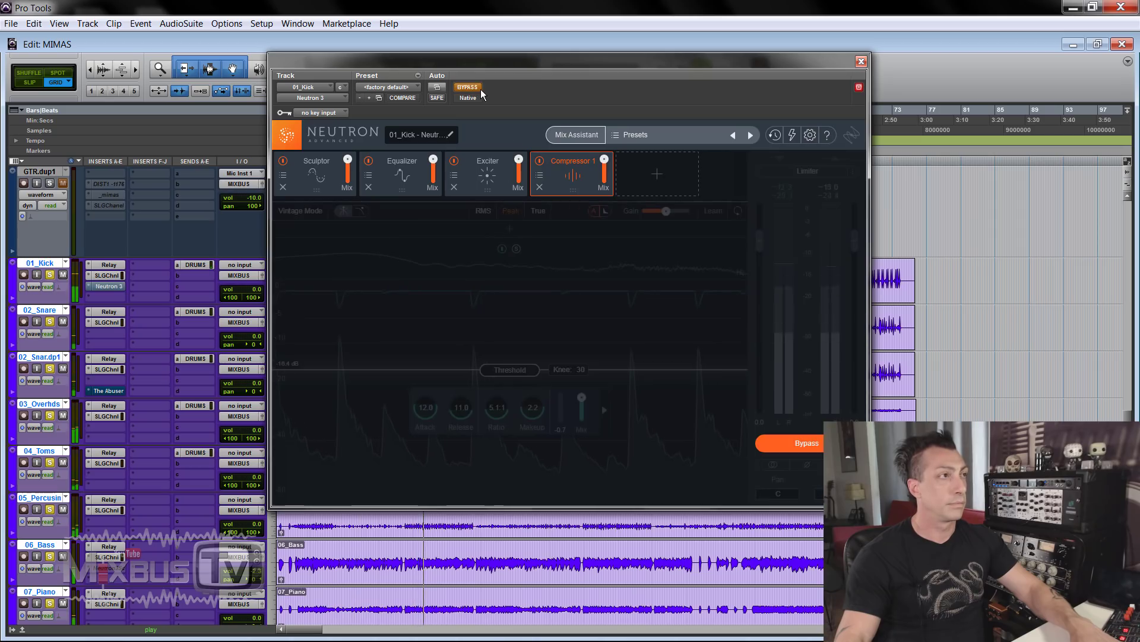
left_click(472, 88)
left_click(316, 172)
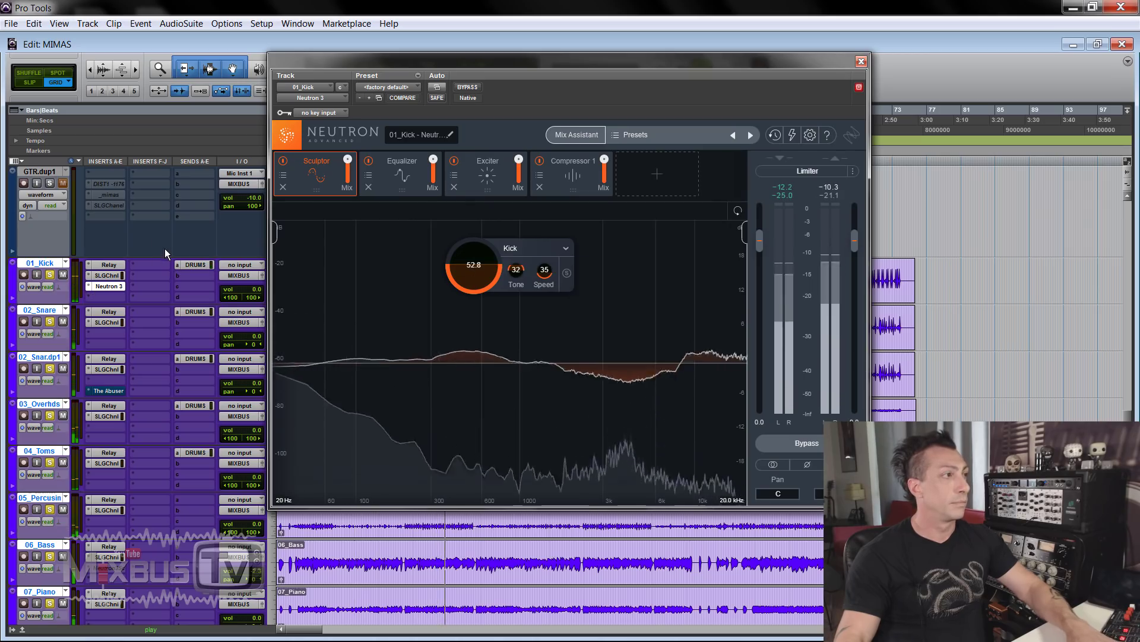
Move the Neutron window left, stop playback, scroll down to 06_Bass and resume playback.
left_click_drag(624, 59, 564, 57)
key("space")
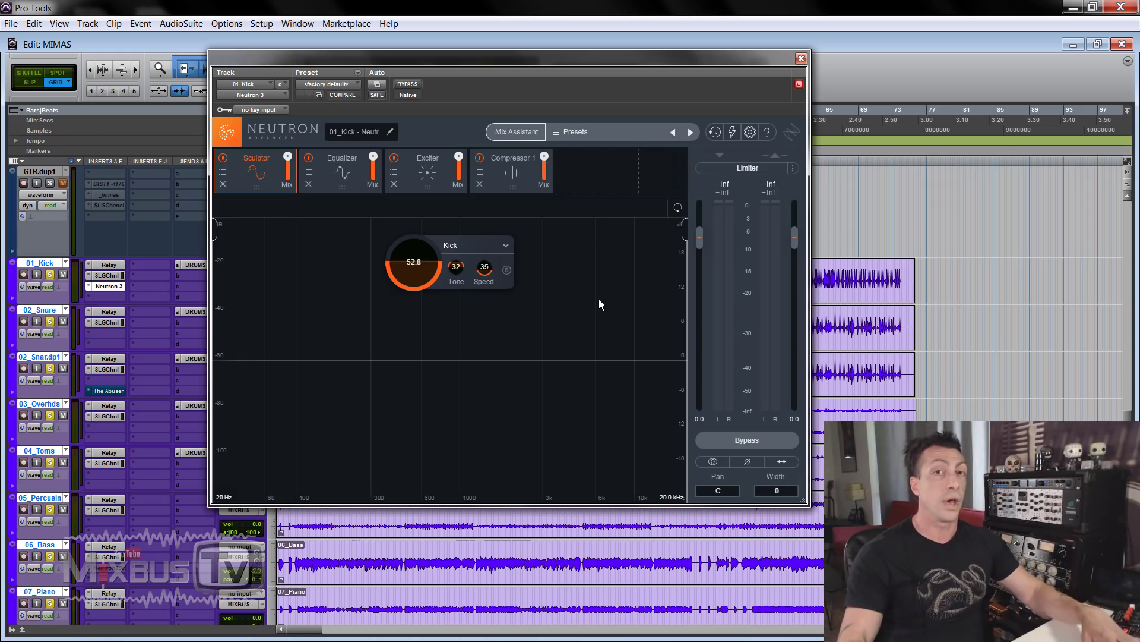
scroll(174, 380, "down", 2)
scroll(142, 432, "down", 1)
key("space")
Activate and open the 06_Bass Neutron Sculptor and raise its Bass amount to 93.2.
right_click(120, 430)
left_click(121, 447)
left_click(116, 432)
left_click(407, 84)
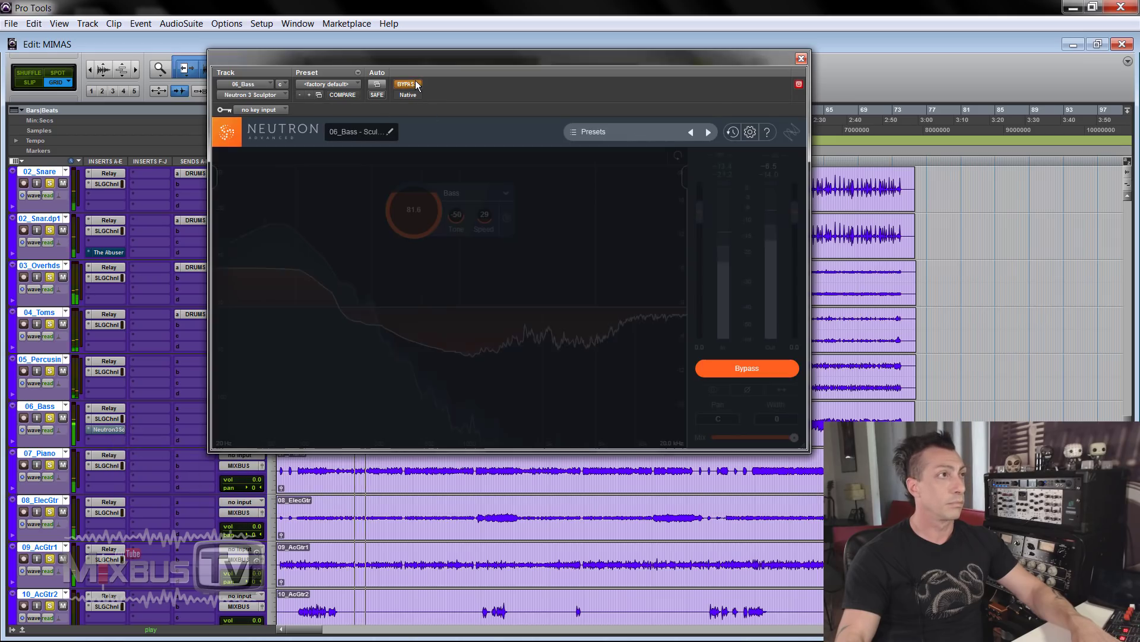
left_click(407, 84)
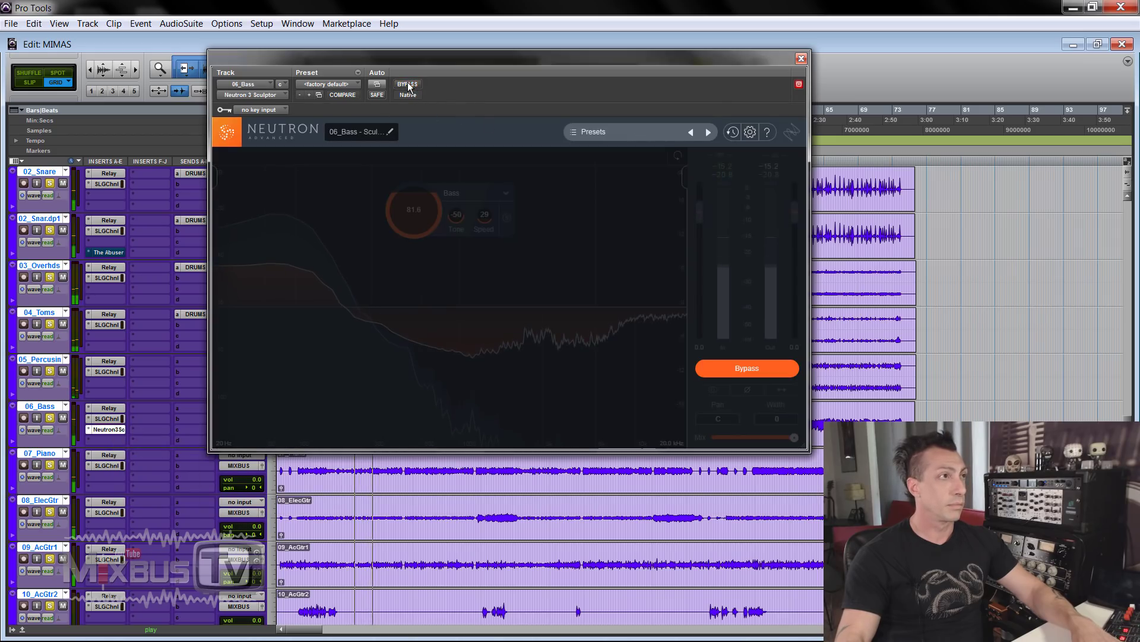
left_click_drag(414, 65, 370, 72)
left_click_drag(369, 216, 369, 205)
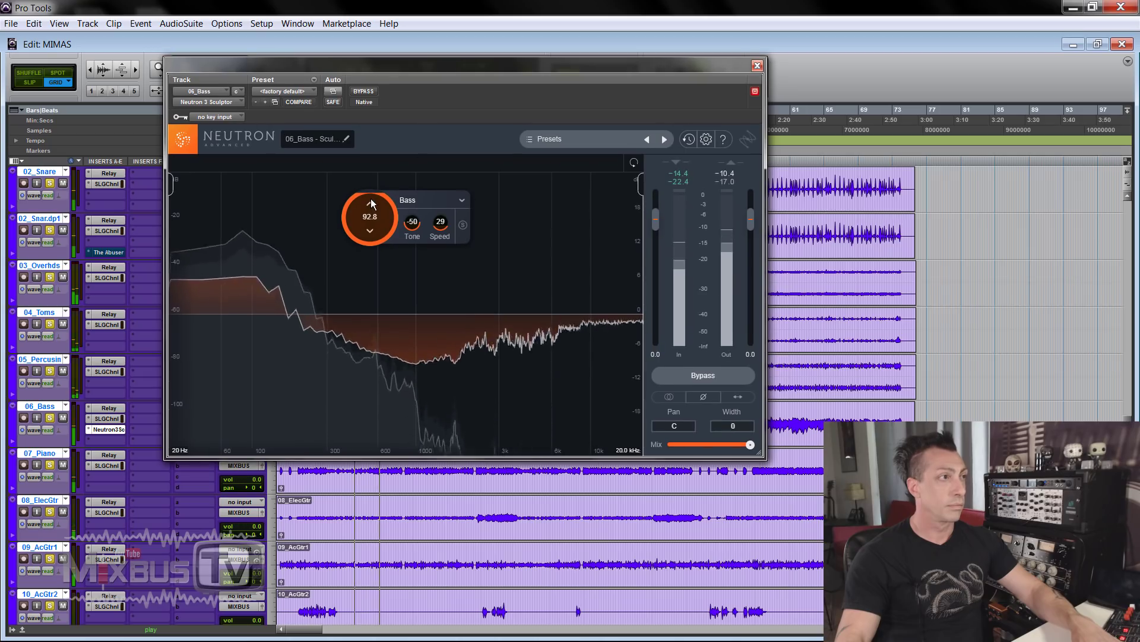
Pull the bass Sculptor output level down, comparing against bypass during playback.
left_click_drag(750, 220, 750, 219)
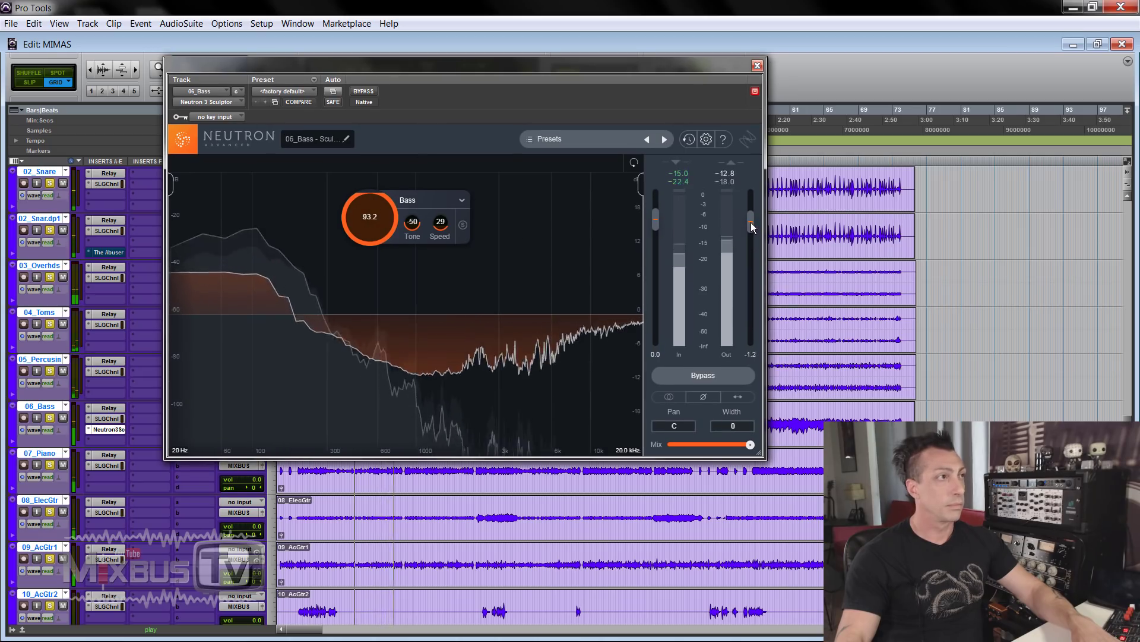
left_click(364, 91)
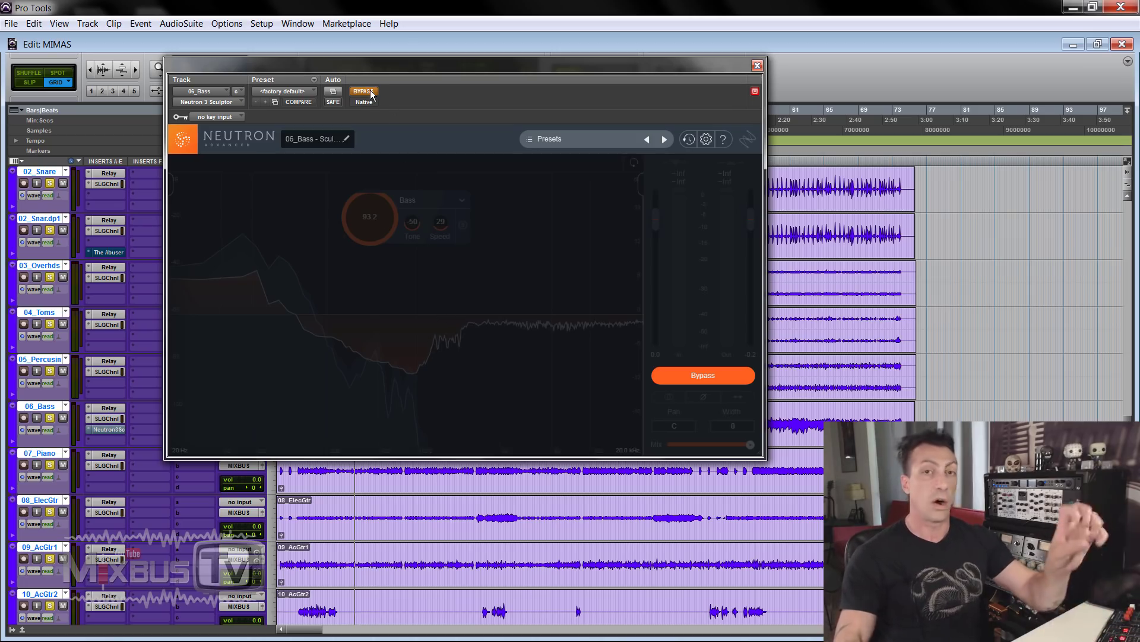
key("space")
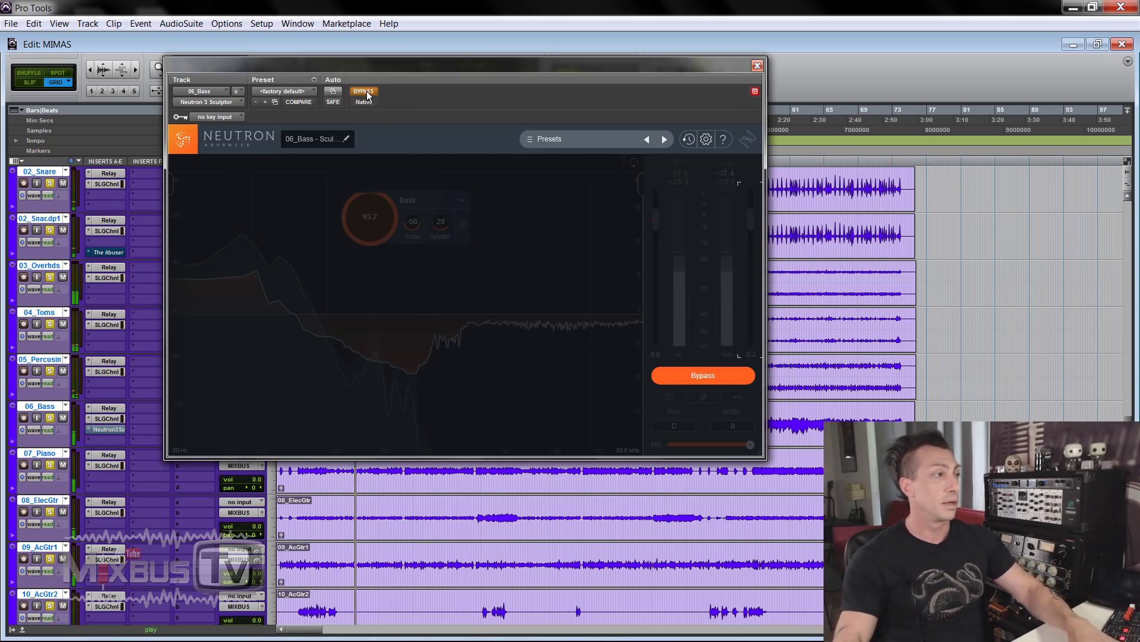
left_click(365, 93)
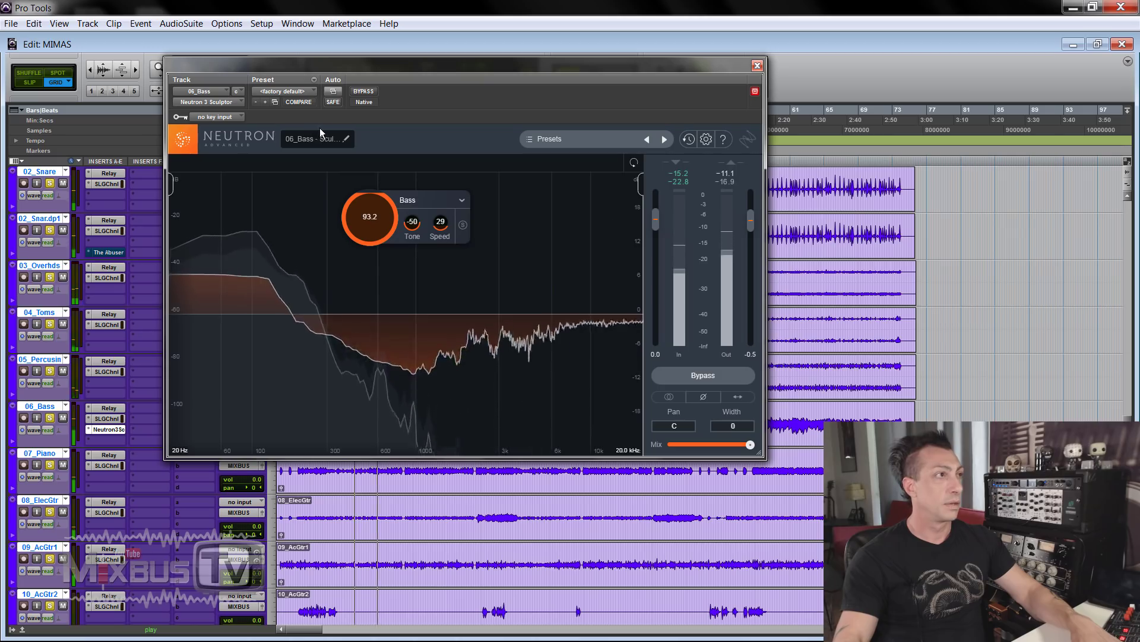
left_click(364, 92)
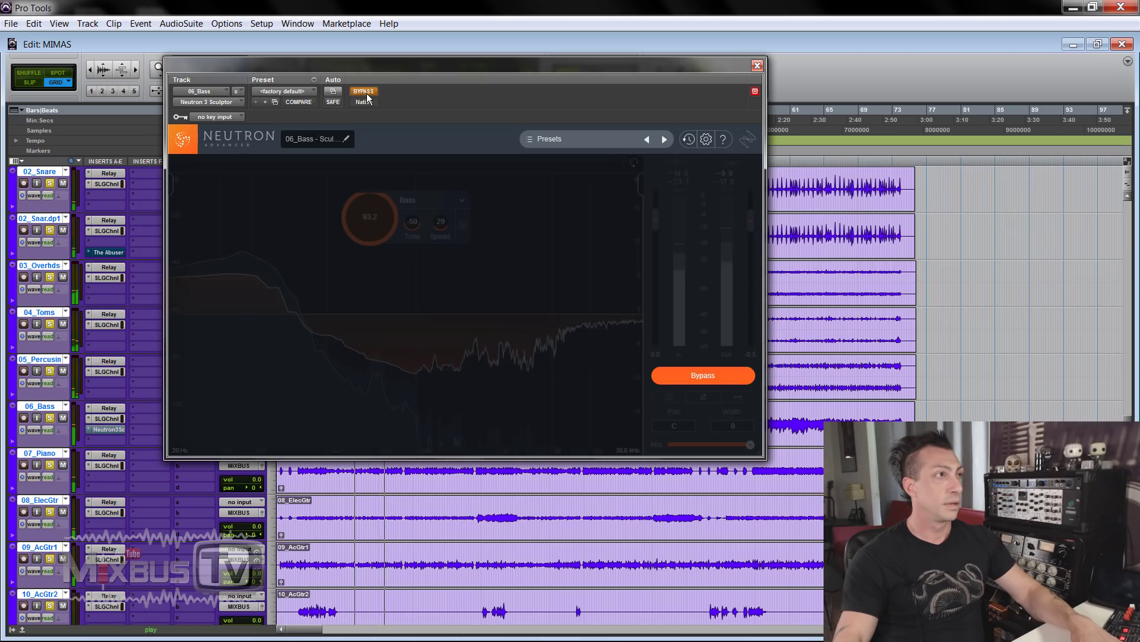
left_click(368, 95)
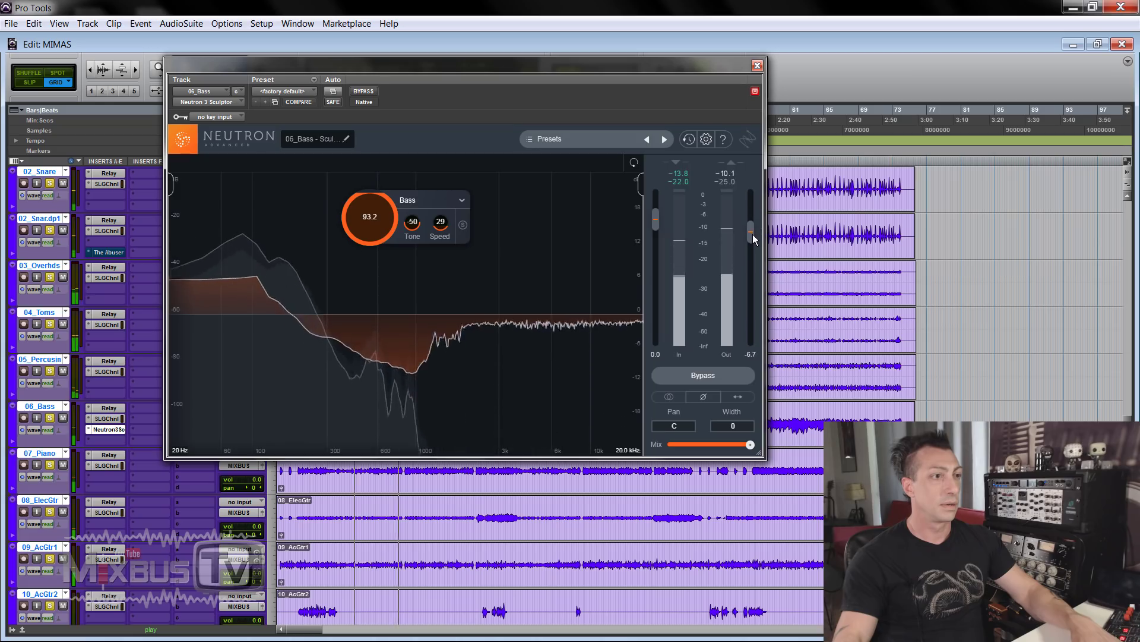
left_click_drag(752, 222, 753, 234)
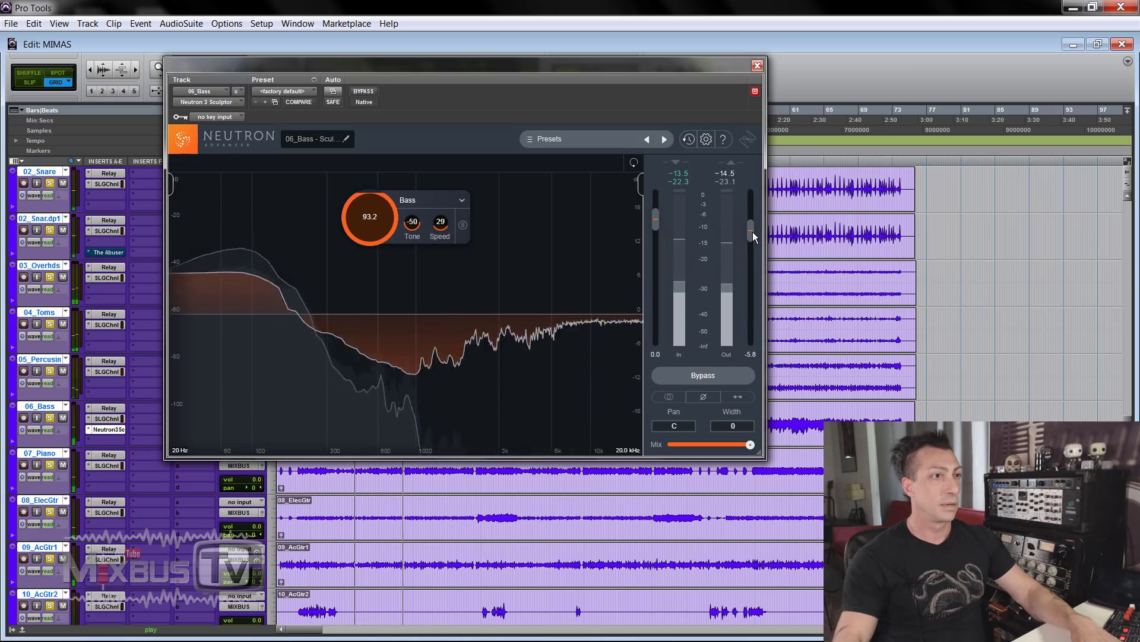
left_click(363, 95)
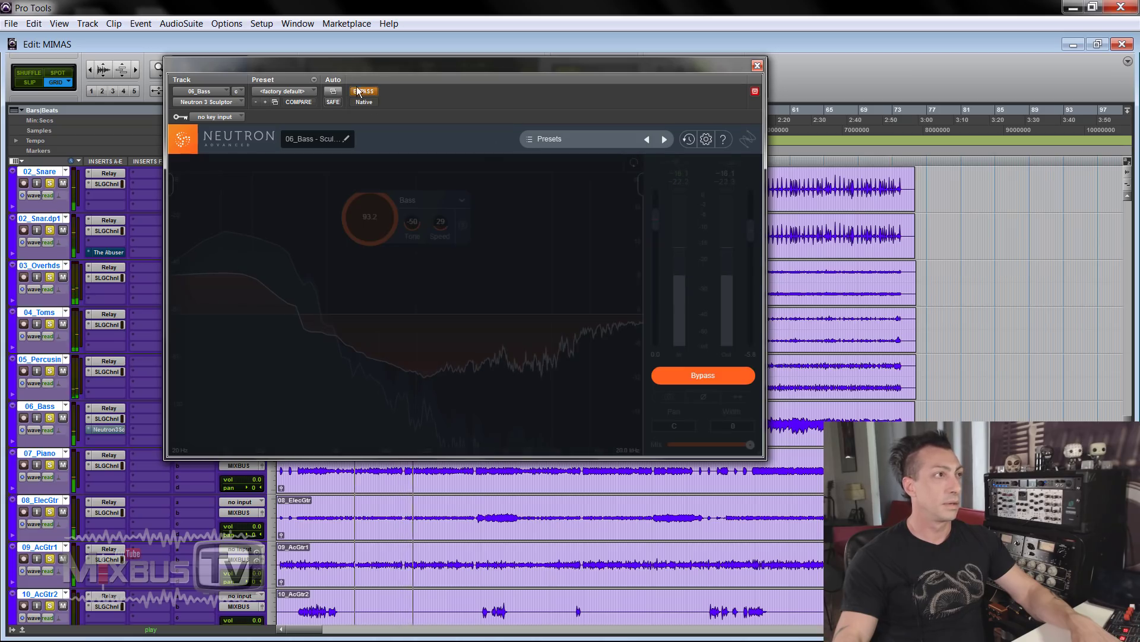
left_click(363, 95)
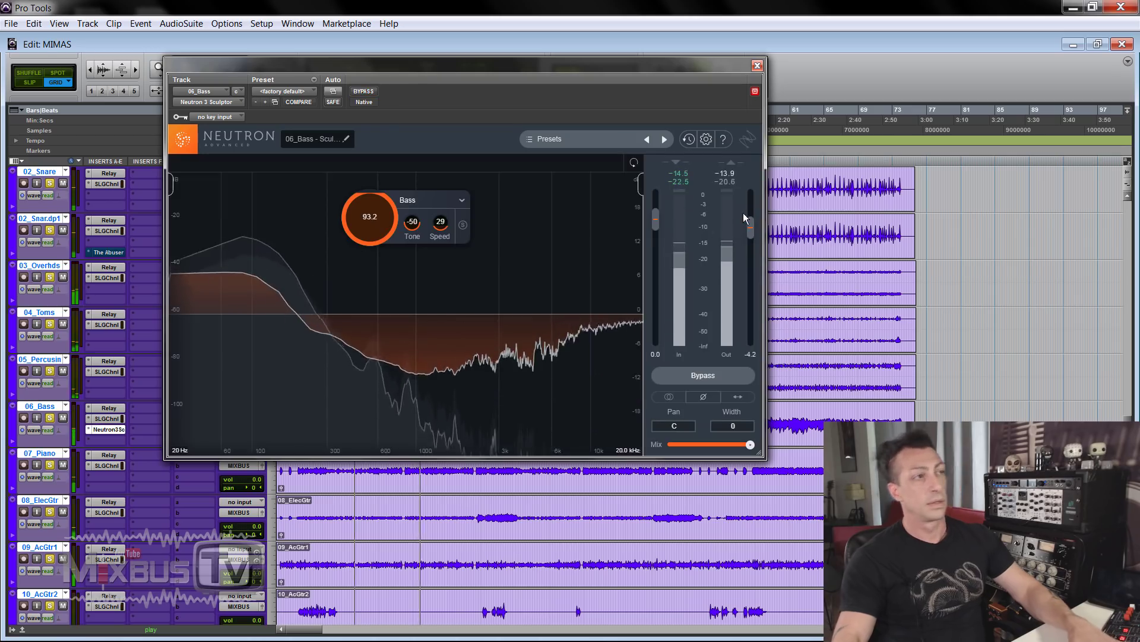